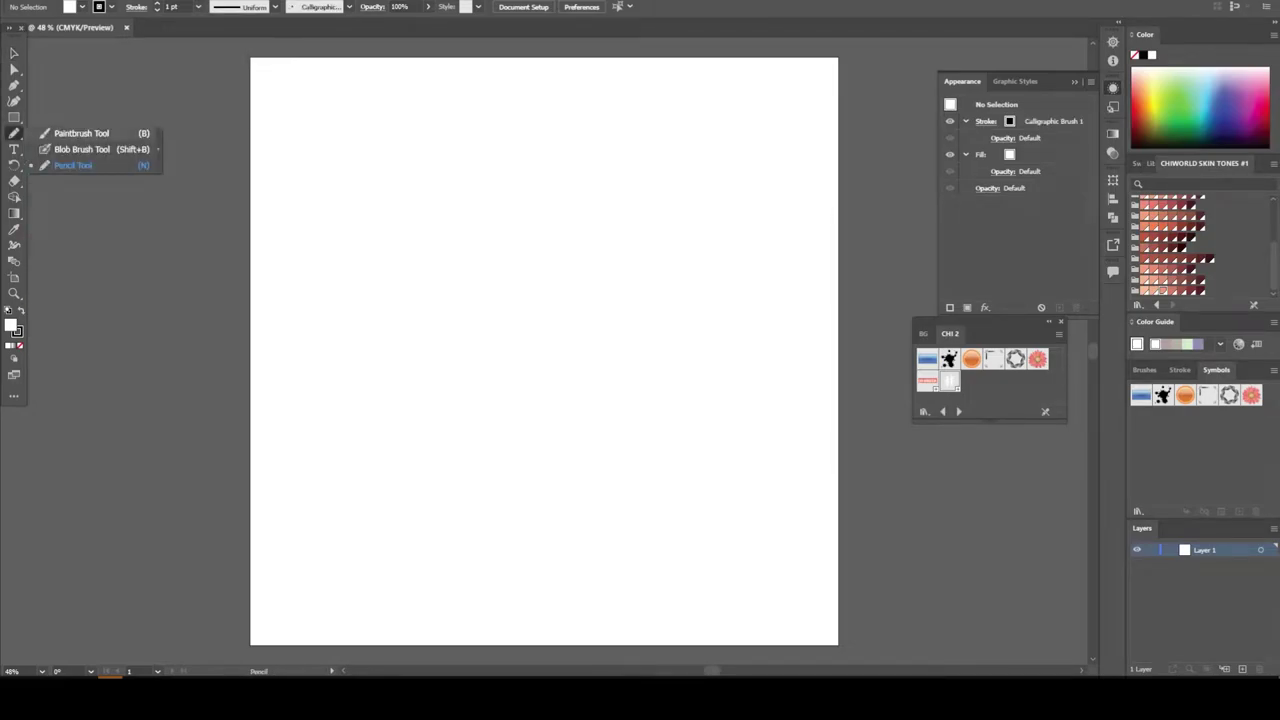
Sketch the first head curve with a 7 pt pink brush and delete stray lower-right strokes.
{"action": "left_click", "coordinate": [214, 152]}
{"action": "left_click_drag", "start_coordinate": [205, 170], "coordinate": [165, 255]}
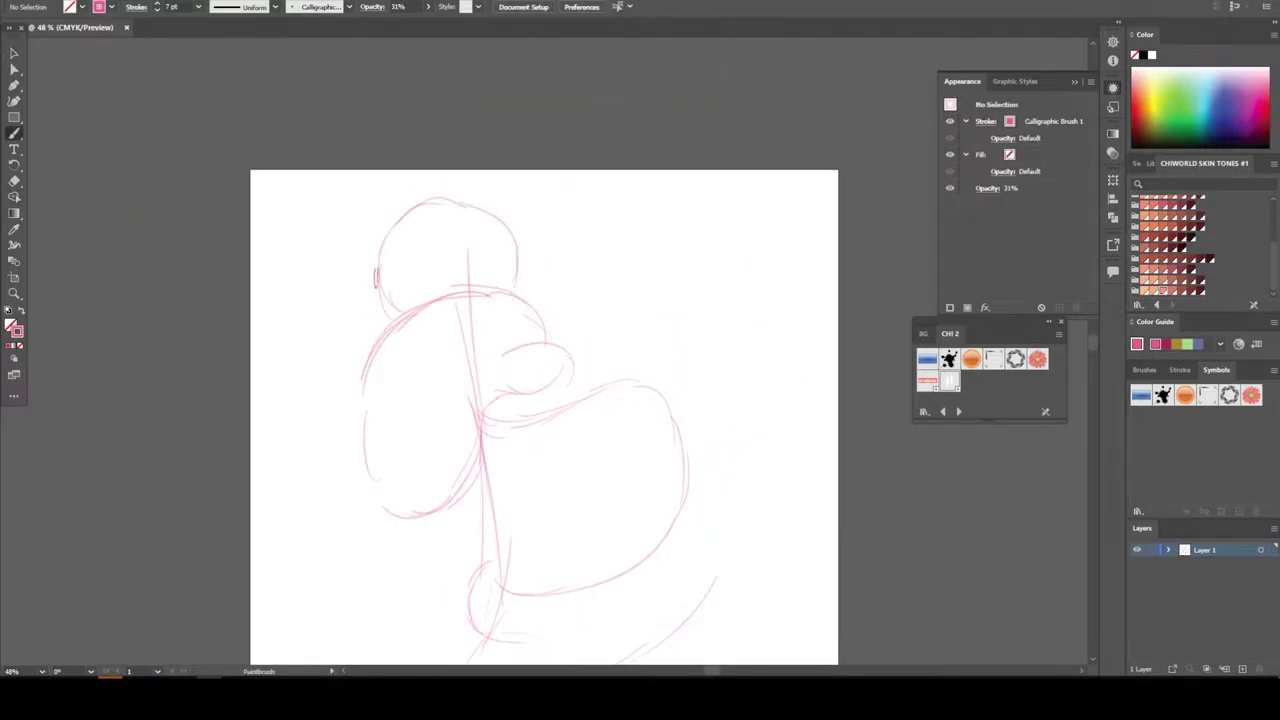
{"action": "key", "text": "v"}
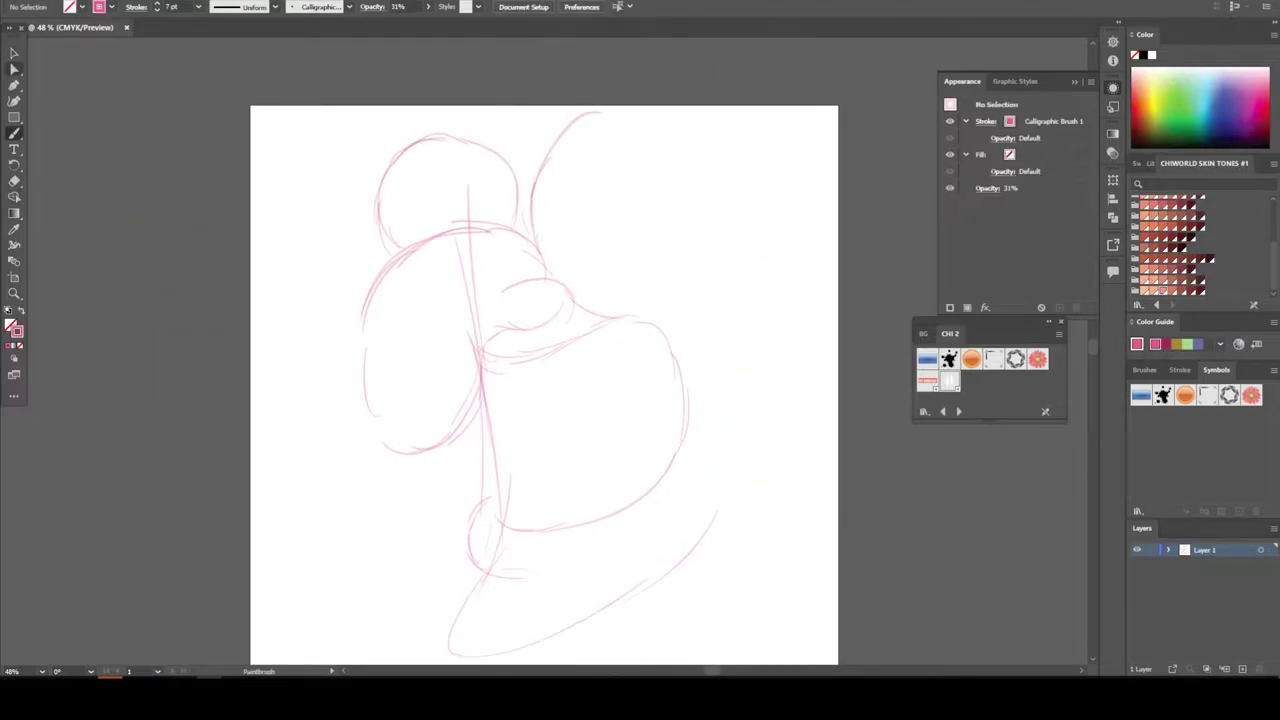
{"action": "left_click_drag", "start_coordinate": [710, 330], "coordinate": [500, 640]}
{"action": "key", "text": "Delete"}
Sketch the jaw and right tooth outline, then zoom out to fit the whole artboard.
{"action": "key", "text": "b"}
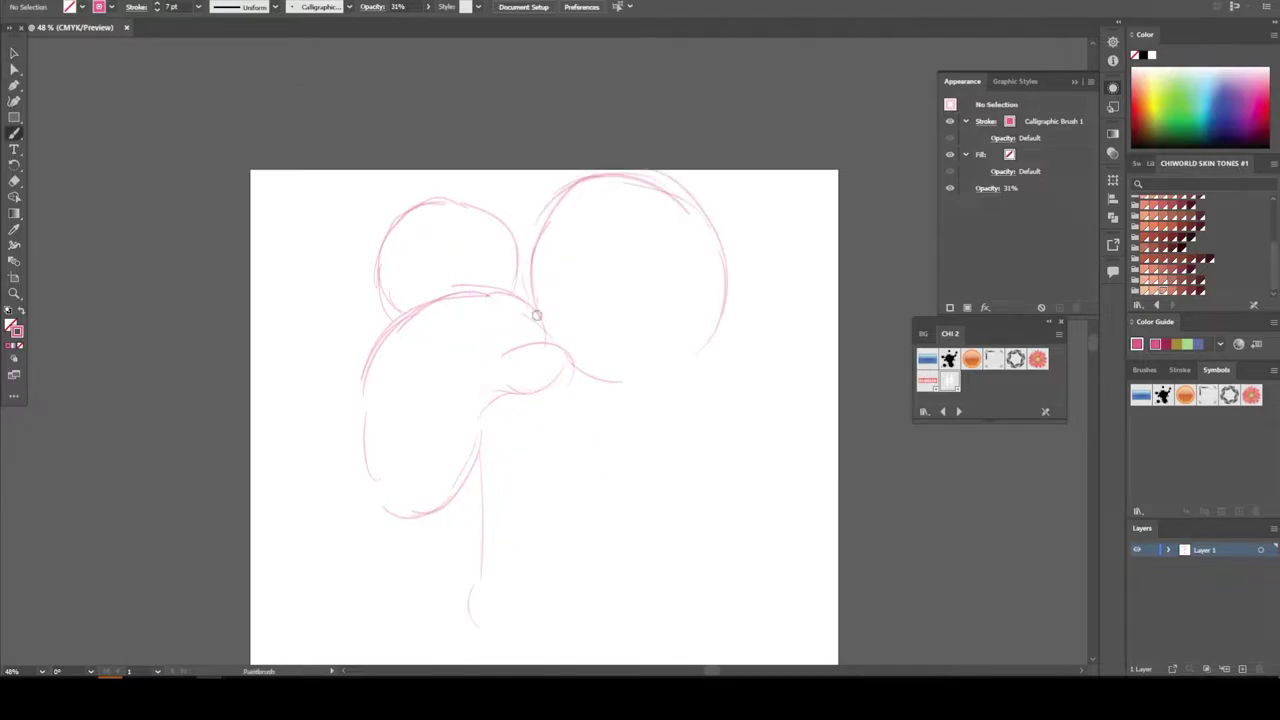
{"action": "scroll", "coordinate": [536, 315], "scroll_direction": "down", "scroll_amount": 2}
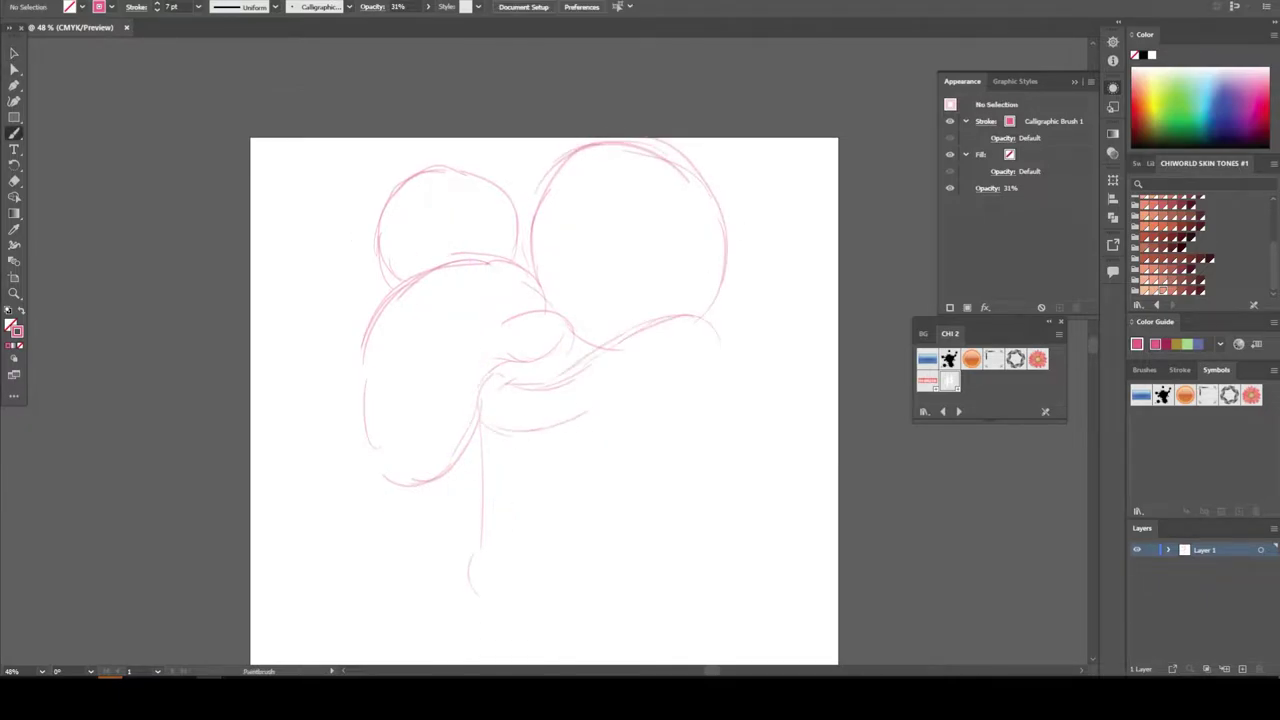
{"action": "left_click_drag", "start_coordinate": [712, 306], "coordinate": [488, 520]}
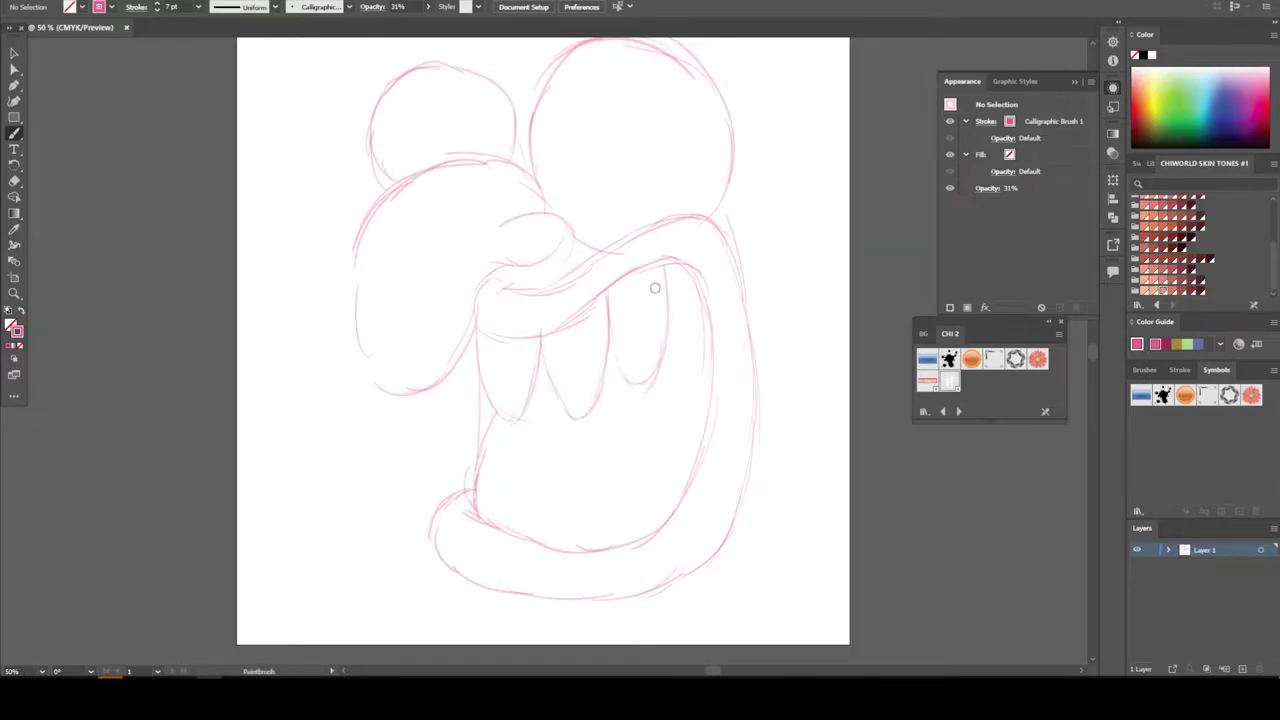
{"action": "left_click_drag", "start_coordinate": [668, 278], "coordinate": [672, 360]}
{"action": "key", "text": "ctrl+minus"}
{"action": "key", "text": "ctrl+equal"}
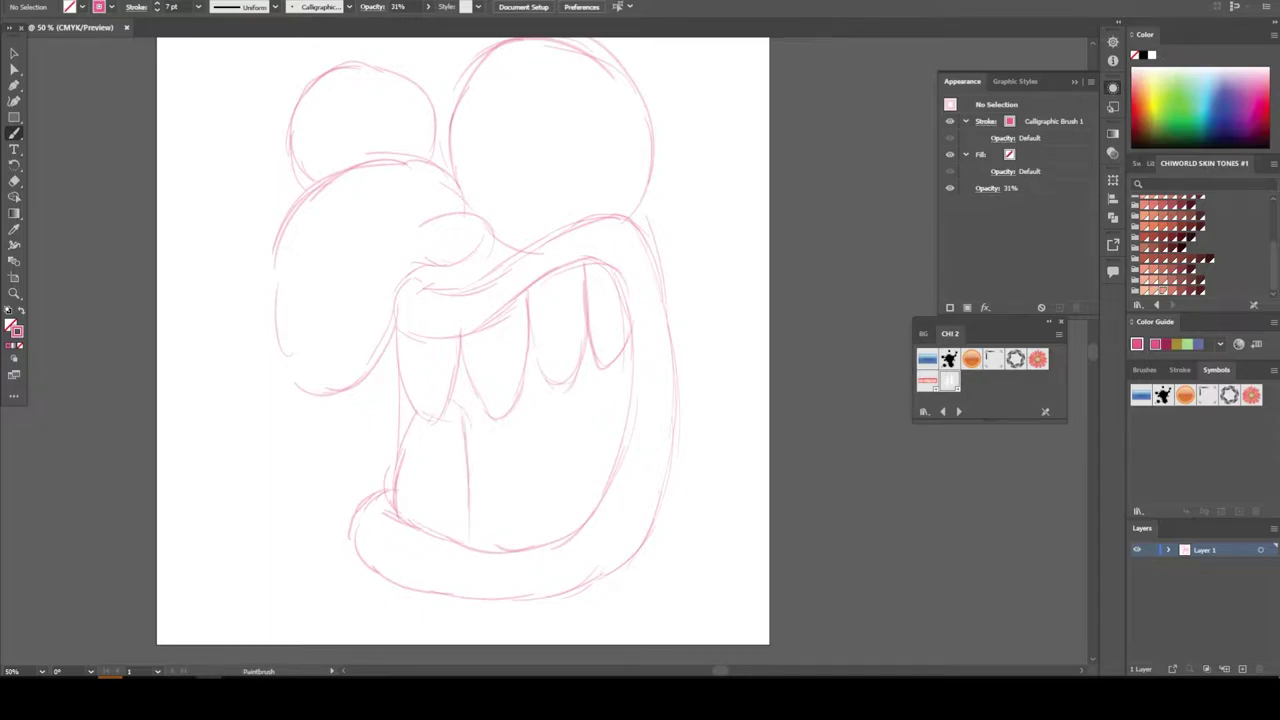
{"action": "key", "text": "ctrl+minus"}
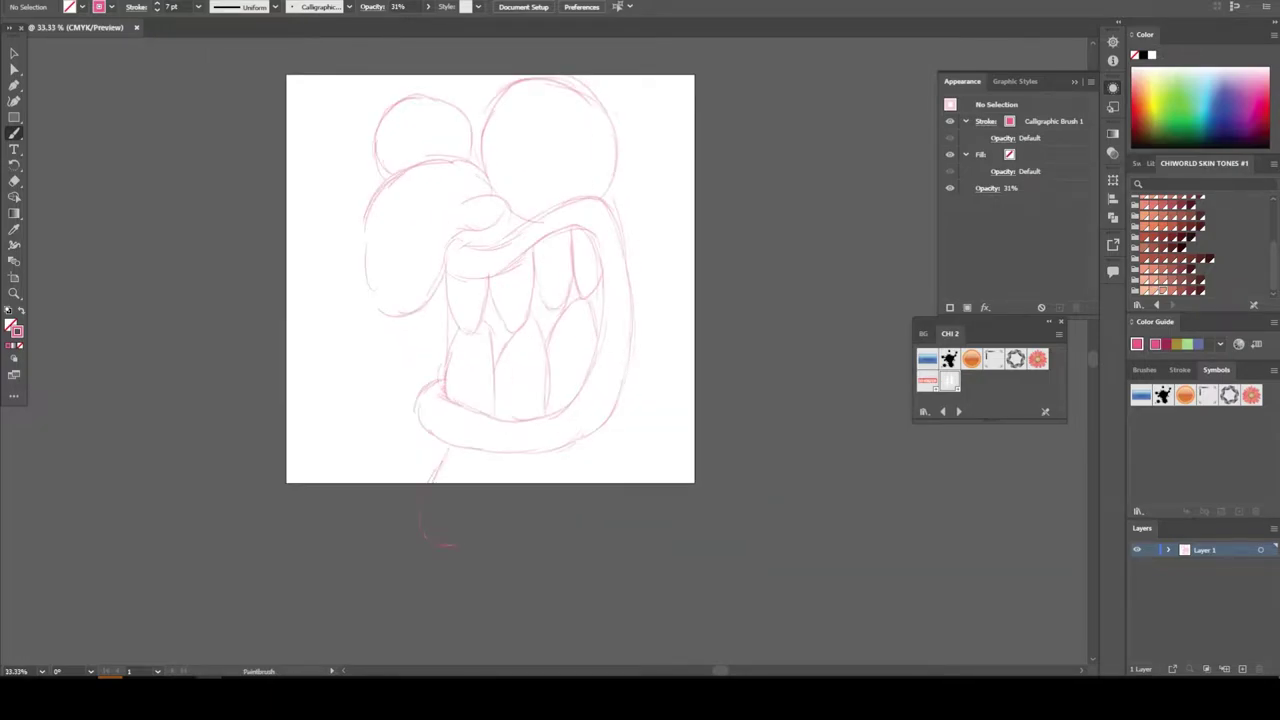
{"action": "key", "text": "ctrl+a"}
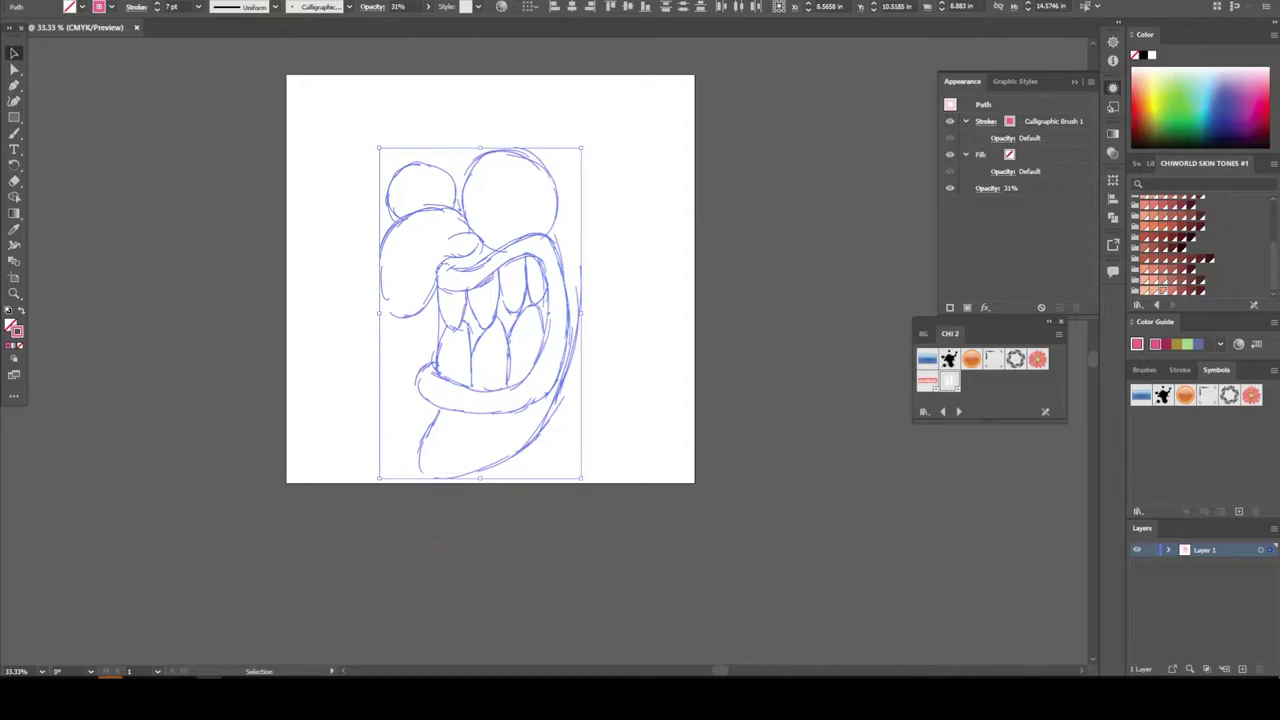
Select and resize the whole sketch, then zoom in on the nose area.
{"action": "left_click_drag", "start_coordinate": [600, 262], "coordinate": [612, 275]}
{"action": "key", "text": "ctrl+shift+a"}
{"action": "key", "text": "ctrl+a"}
{"action": "left_click_drag", "start_coordinate": [405, 318], "coordinate": [429, 329]}
{"action": "key", "text": "ctrl+shift+a"}
{"action": "key", "text": "ctrl+equal"}
{"action": "key", "text": "ctrl+equal"}
{"action": "key", "text": "ctrl+equal"}
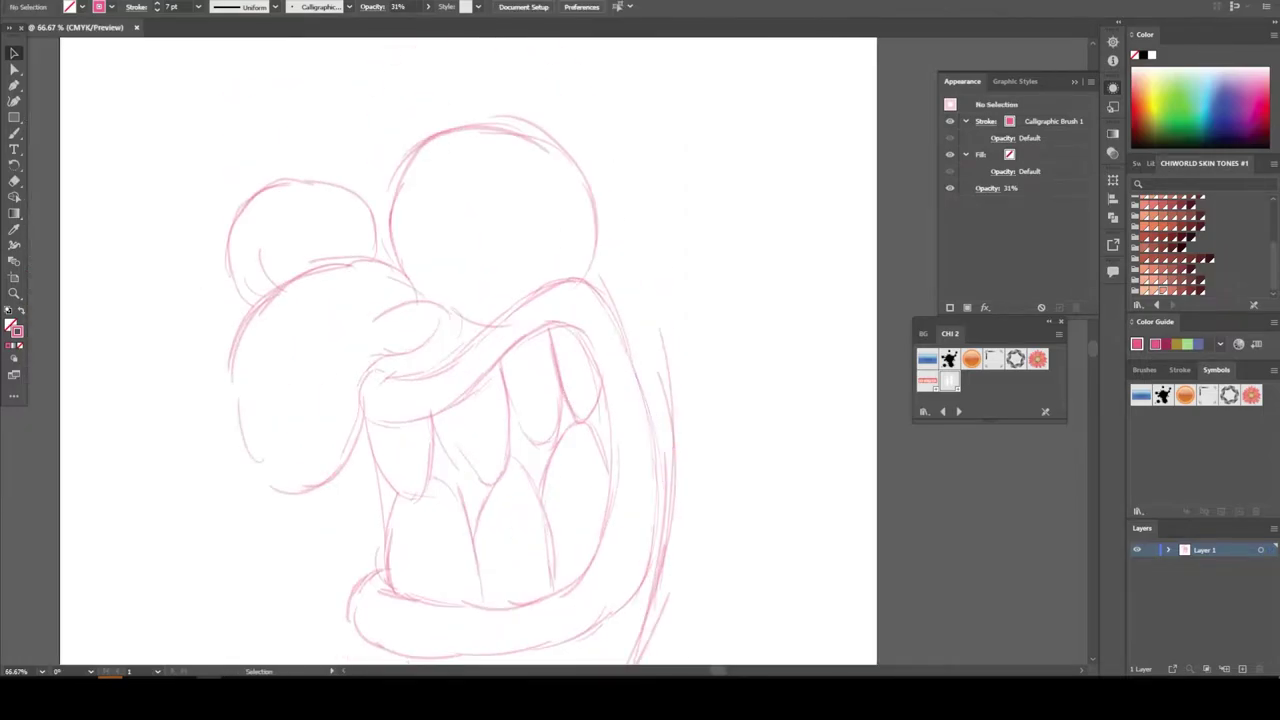
{"action": "key", "text": "b"}
Add darker strokes over the nose, cheek, closed-eye crescent and a small left ear circle.
{"action": "left_click_drag", "start_coordinate": [514, 386], "coordinate": [666, 363]}
{"action": "left_click_drag", "start_coordinate": [537, 300], "coordinate": [680, 343]}
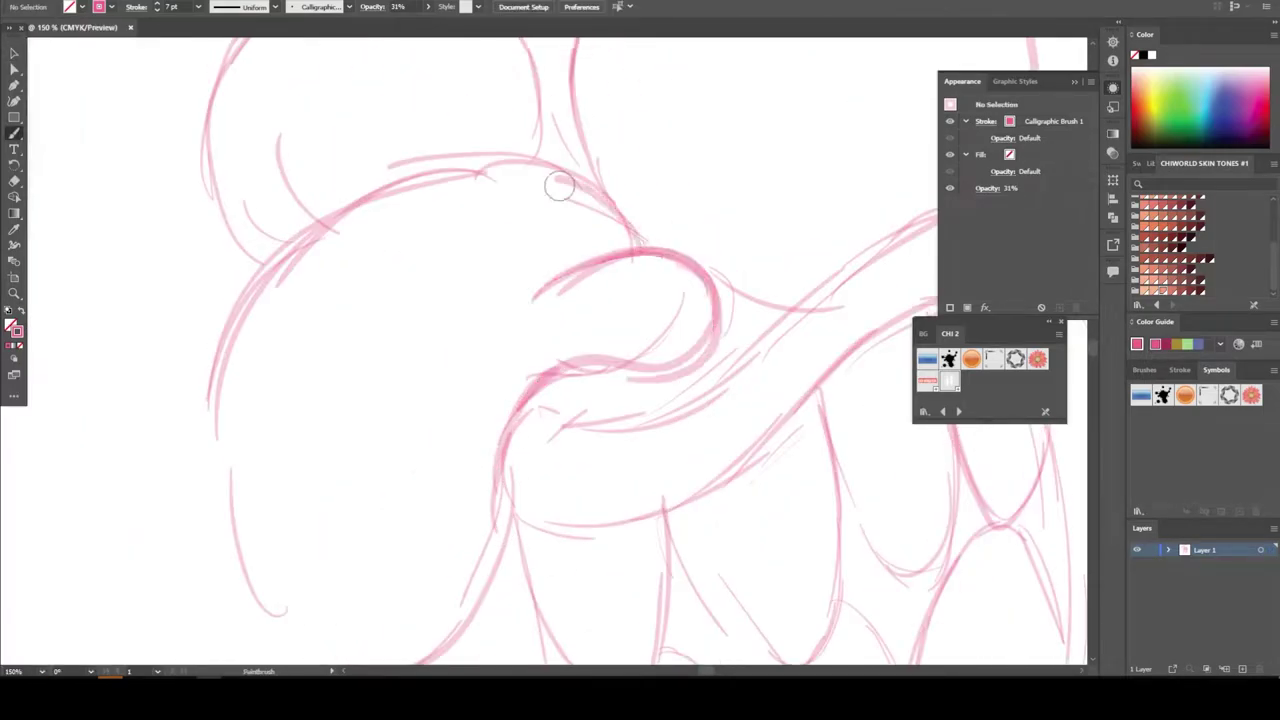
{"action": "scroll", "coordinate": [557, 186], "scroll_direction": "down", "scroll_amount": 3}
{"action": "left_click_drag", "start_coordinate": [190, 372], "coordinate": [362, 540]}
{"action": "scroll", "coordinate": [243, 497], "scroll_direction": "up", "scroll_amount": 2}
{"action": "left_click_drag", "start_coordinate": [307, 410], "coordinate": [405, 476]}
{"action": "key", "text": "ctrl+minus"}
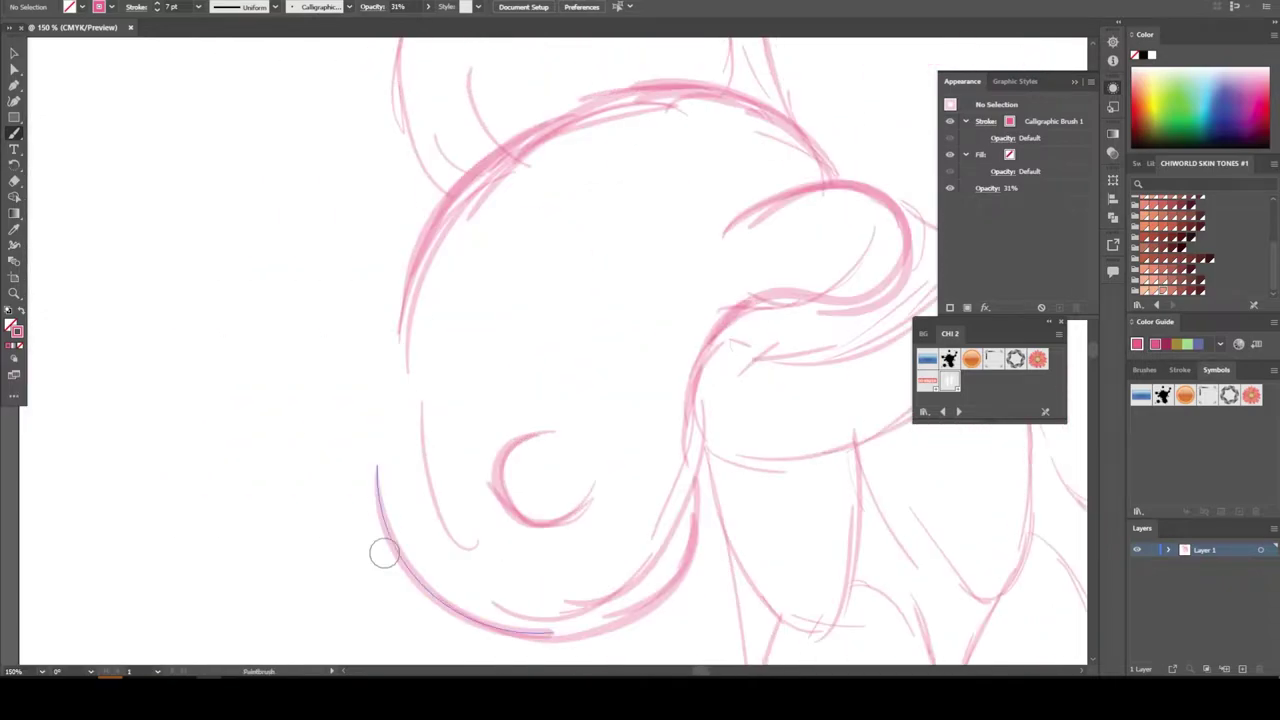
{"action": "left_click_drag", "start_coordinate": [372, 345], "coordinate": [366, 357]}
{"action": "key", "text": "ctrl+minus"}
{"action": "key", "text": "ctrl+equal"}
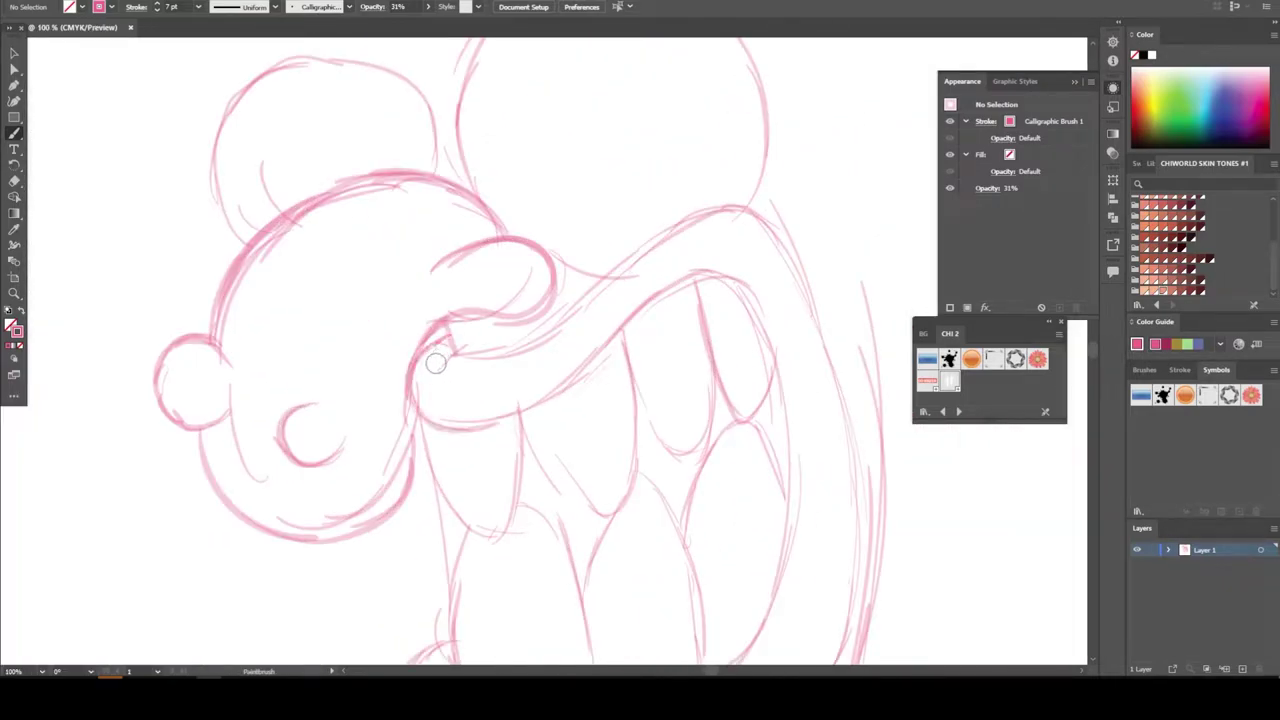
Marquee-select the lower jaw strokes at 66.67% zoom to adjust them, then deselect.
{"action": "scroll", "coordinate": [735, 284], "scroll_direction": "down", "scroll_amount": 3}
{"action": "scroll", "coordinate": [490, 490], "scroll_direction": "up", "scroll_amount": 3}
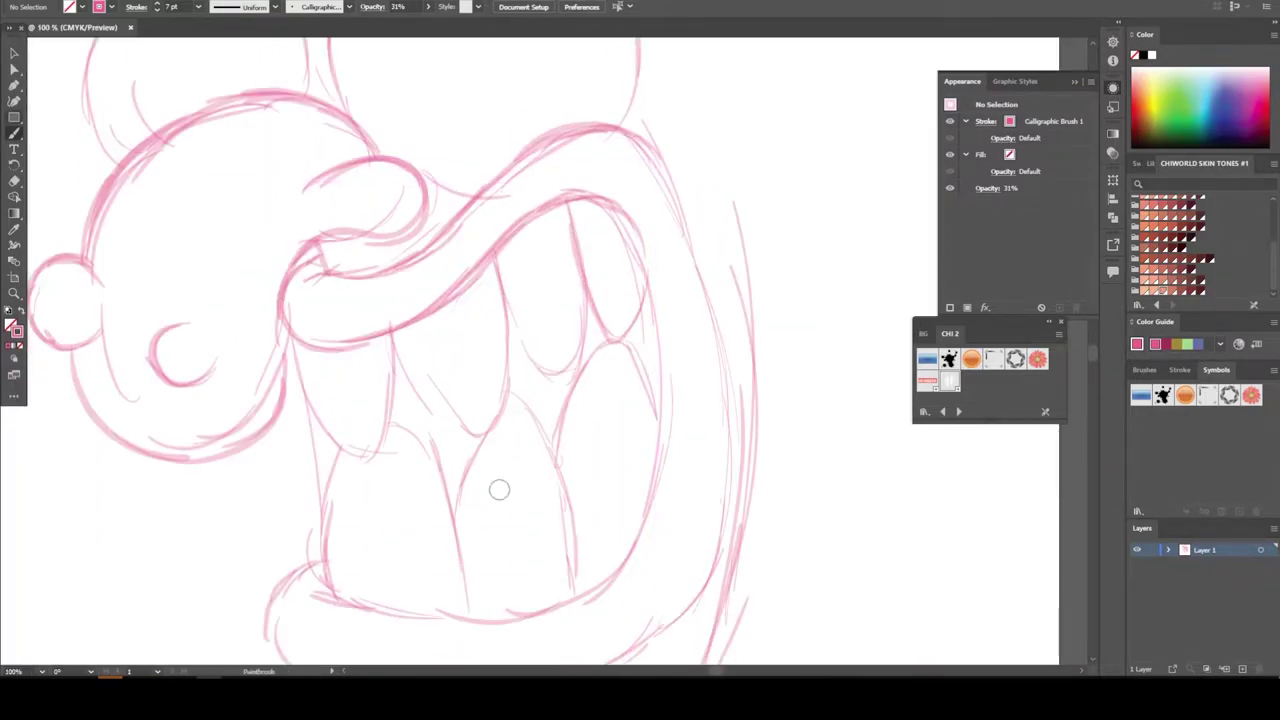
{"action": "scroll", "coordinate": [490, 490], "scroll_direction": "down", "scroll_amount": 1}
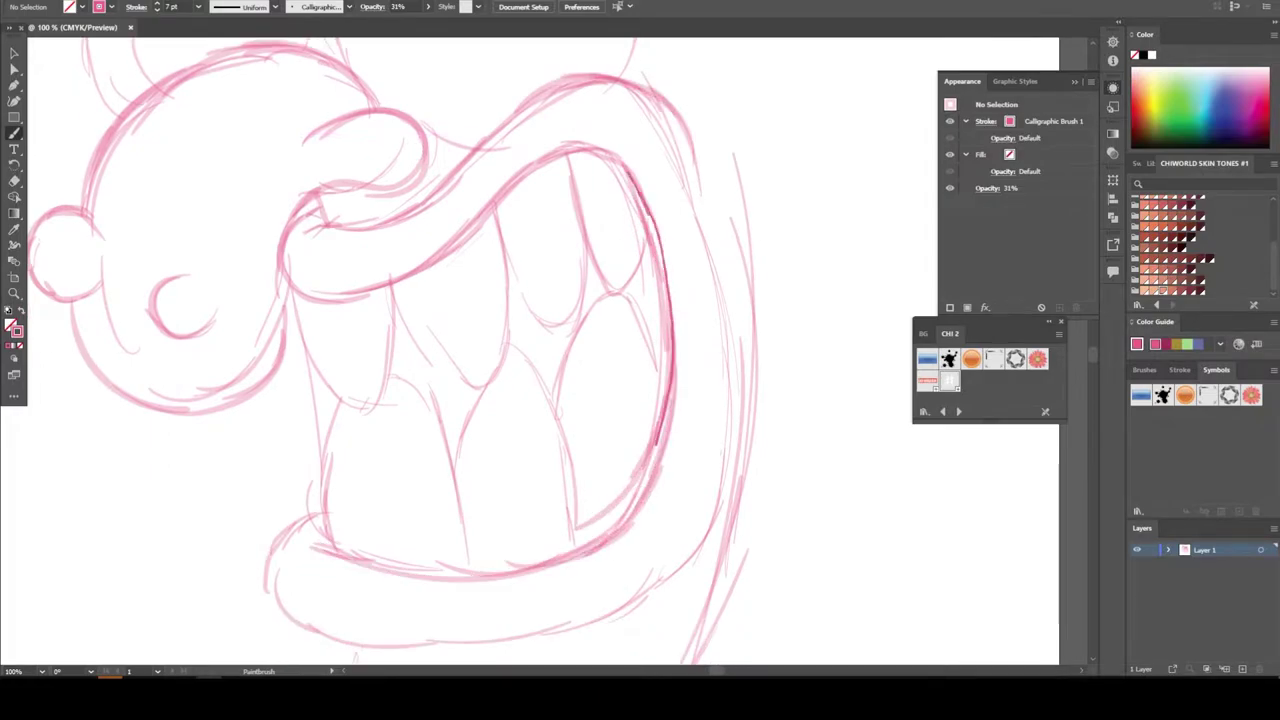
{"action": "scroll", "coordinate": [390, 350], "scroll_direction": "down", "scroll_amount": 1}
{"action": "key", "text": "ctrl+minus"}
{"action": "key", "text": "v"}
{"action": "left_click_drag", "start_coordinate": [359, 131], "coordinate": [712, 646]}
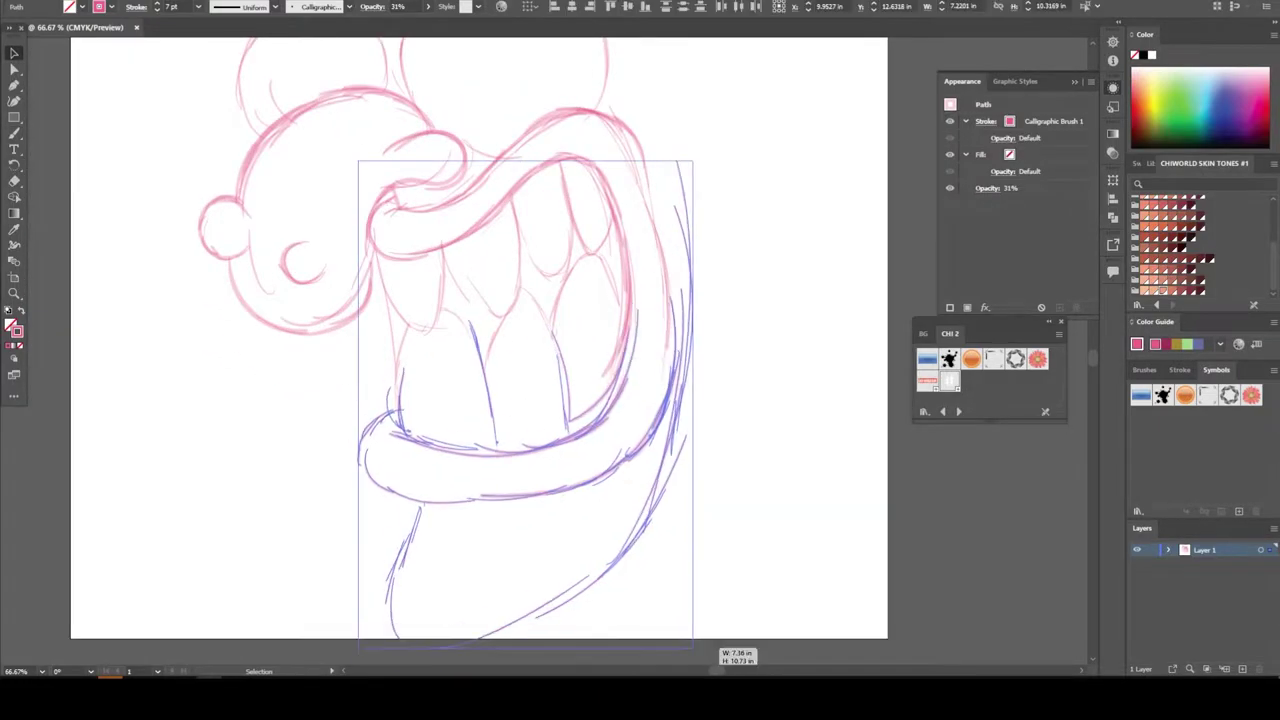
{"action": "scroll", "coordinate": [714, 646], "scroll_direction": "down", "scroll_amount": 1}
{"action": "left_click", "coordinate": [680, 220]}
{"action": "key", "text": "ctrl+shift+a"}
Zoom between the whole artboard, the mouth and the upper sketch.
{"action": "key", "text": "ctrl+minus"}
{"action": "key", "text": "ctrl+equal"}
{"action": "key", "text": "b"}
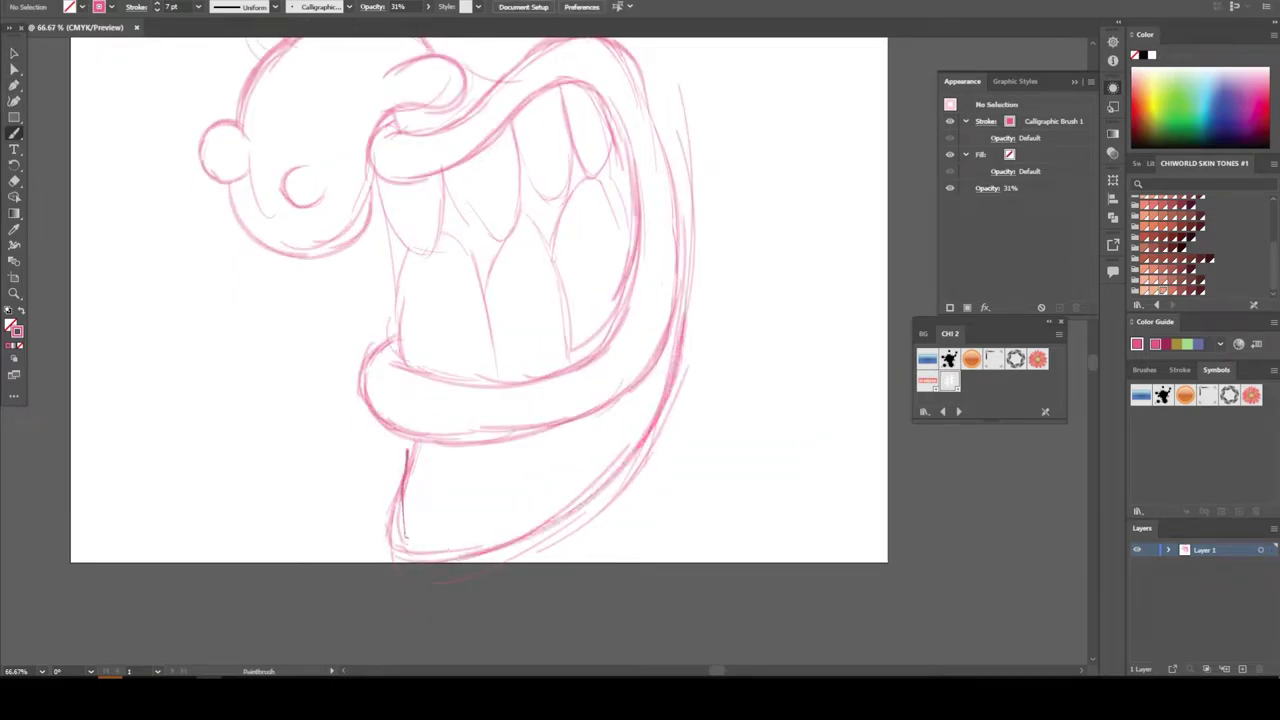
{"action": "key", "text": "ctrl+minus"}
{"action": "key", "text": "ctrl+equal"}
Sketch a tall line up the head's right side and redraw both eye outlines.
{"action": "scroll", "coordinate": [615, 189], "scroll_direction": "up", "scroll_amount": 5}
{"action": "left_click_drag", "start_coordinate": [547, 193], "coordinate": [622, 480]}
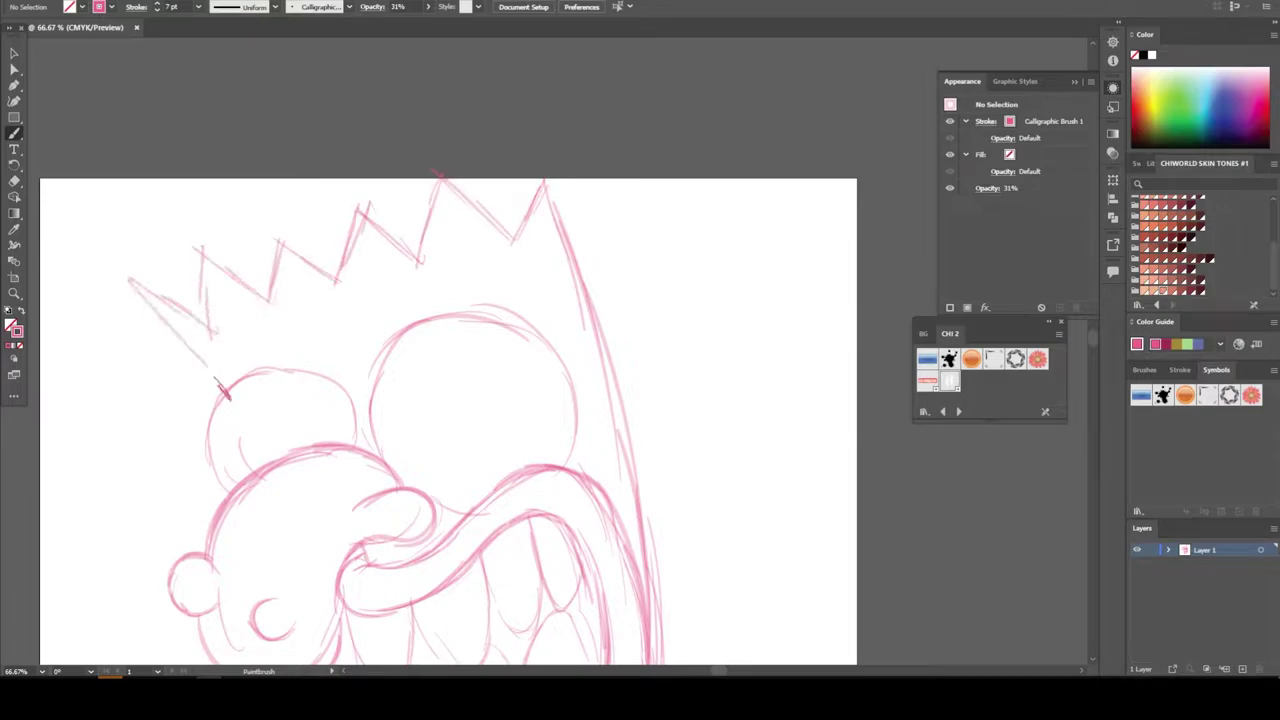
{"action": "key", "text": "ctrl+equal"}
{"action": "scroll", "coordinate": [382, 423], "scroll_direction": "up", "scroll_amount": 1}
{"action": "left_click_drag", "start_coordinate": [164, 508], "coordinate": [370, 425]}
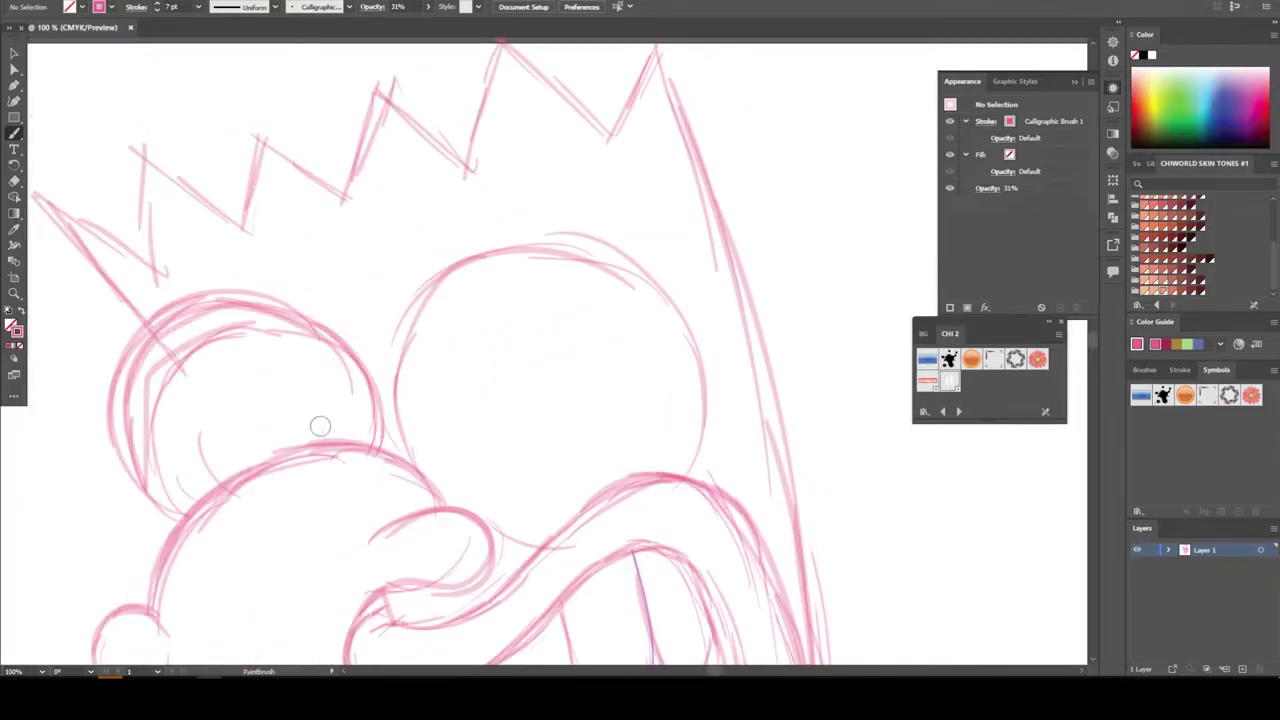
{"action": "left_click_drag", "start_coordinate": [448, 470], "coordinate": [661, 283]}
Nudge the crown and upper strokes slightly right.
{"action": "key", "text": "ctrl+minus"}
{"action": "key", "text": "v"}
{"action": "left_click_drag", "start_coordinate": [180, 110], "coordinate": [420, 300]}
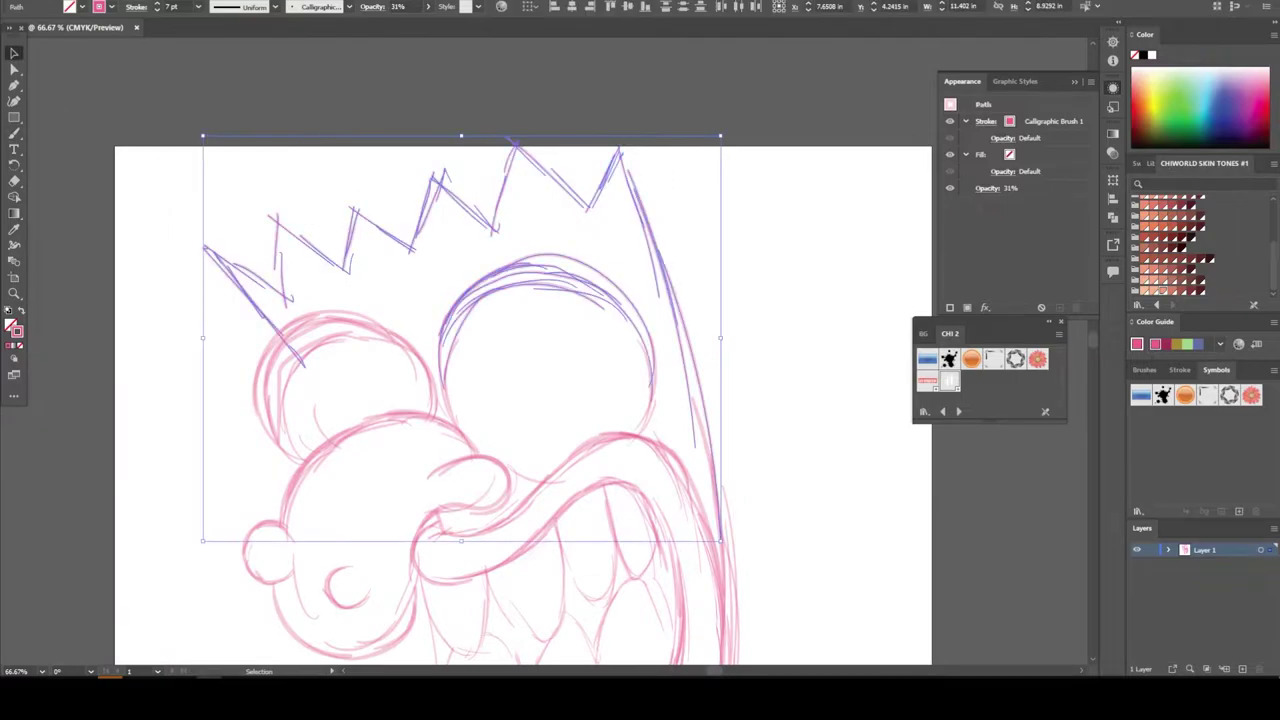
{"action": "left_click_drag", "start_coordinate": [298, 337], "coordinate": [330, 337]}
{"action": "key", "text": "ctrl+shift+a"}
{"action": "key", "text": "ctrl+equal"}
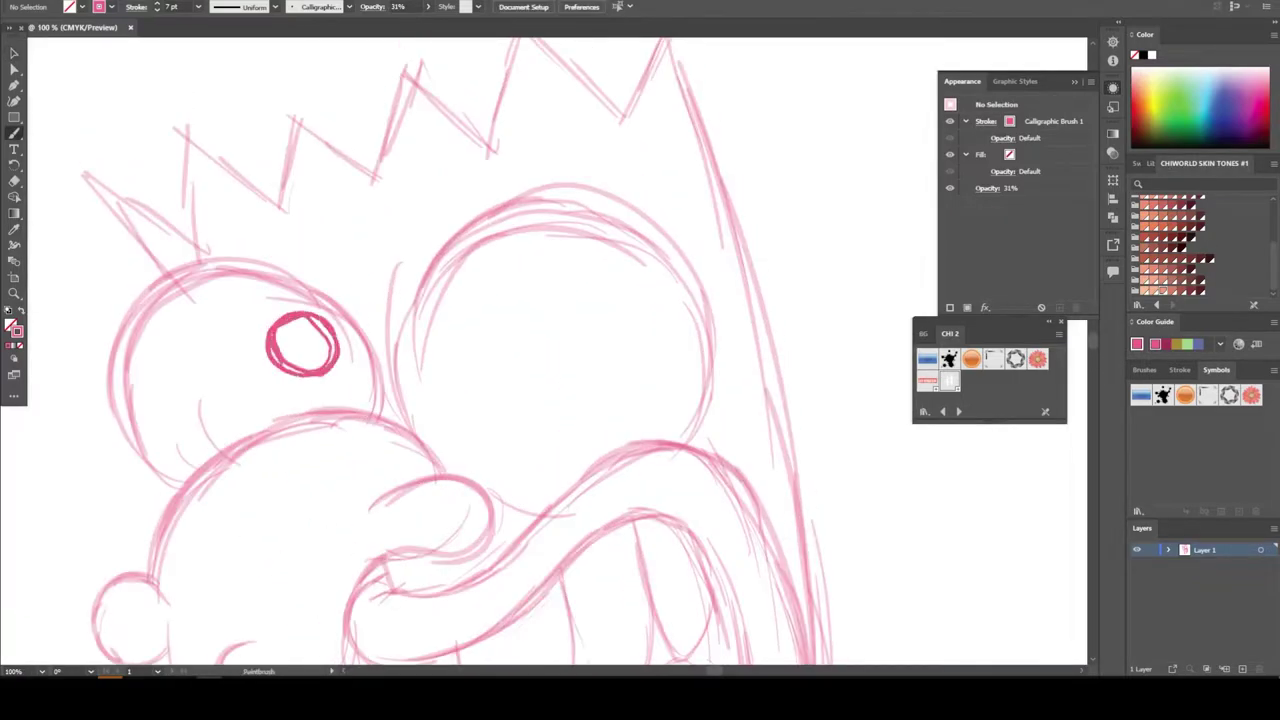
Darken the right eye outline and raise the crown slightly.
{"action": "left_click_drag", "start_coordinate": [420, 480], "coordinate": [680, 290]}
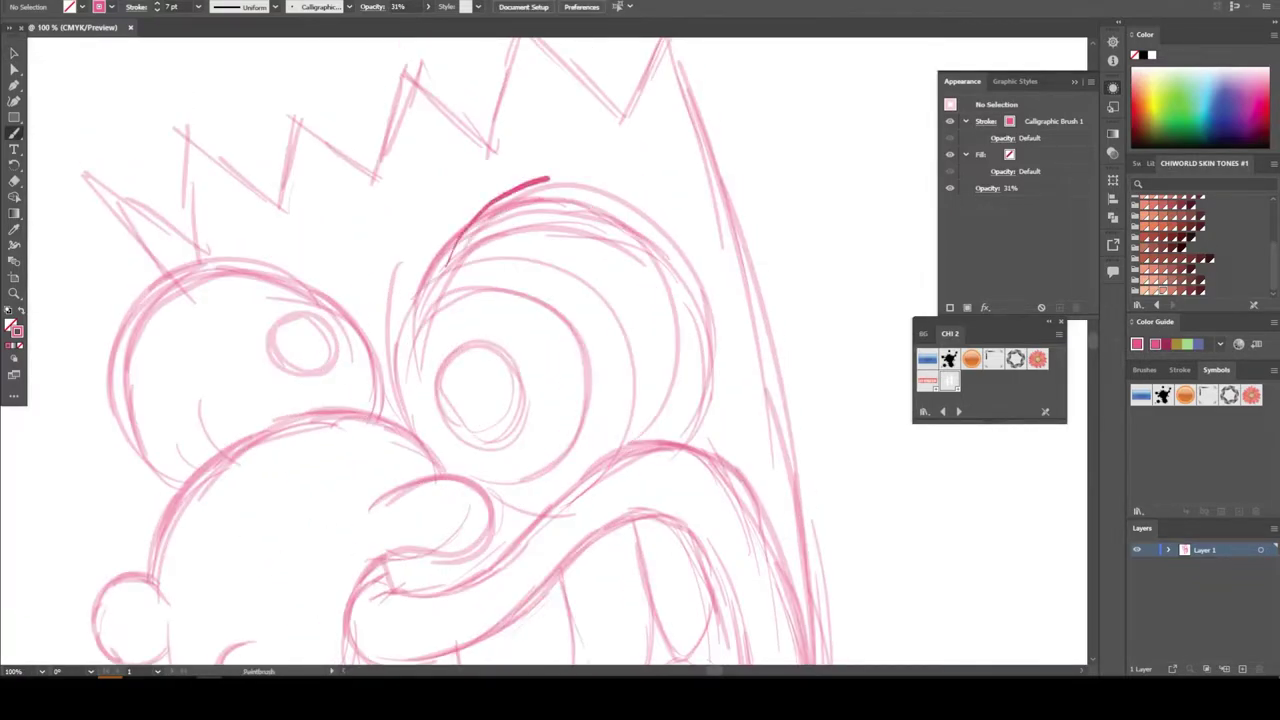
{"action": "key", "text": "ctrl+0"}
{"action": "key", "text": "ctrl+1"}
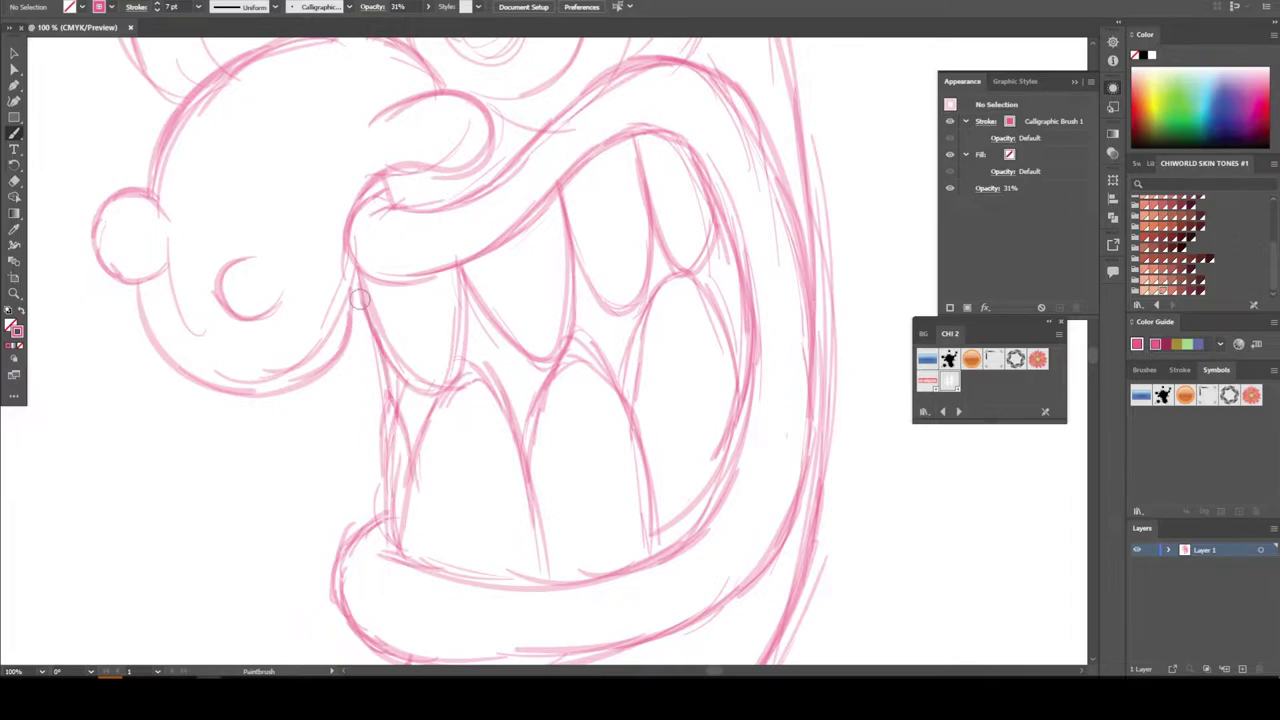
{"action": "key", "text": "ctrl+0"}
{"action": "key", "text": "v"}
{"action": "left_click_drag", "start_coordinate": [500, 175], "coordinate": [500, 163]}
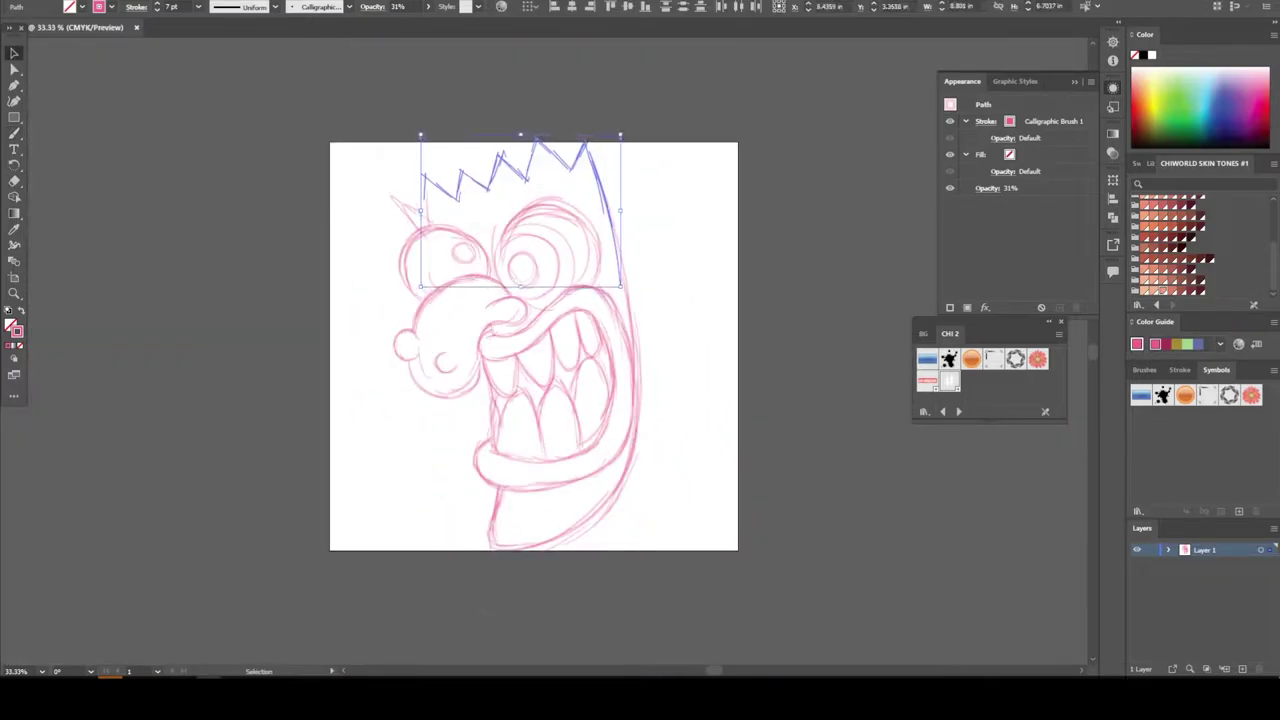
{"action": "key", "text": "ctrl+shift+a"}
Ink the face outline, cheek circle and under-eye curve with a 9 pt black brush.
{"action": "key", "text": "b"}
{"action": "left_click", "coordinate": [198, 7]}
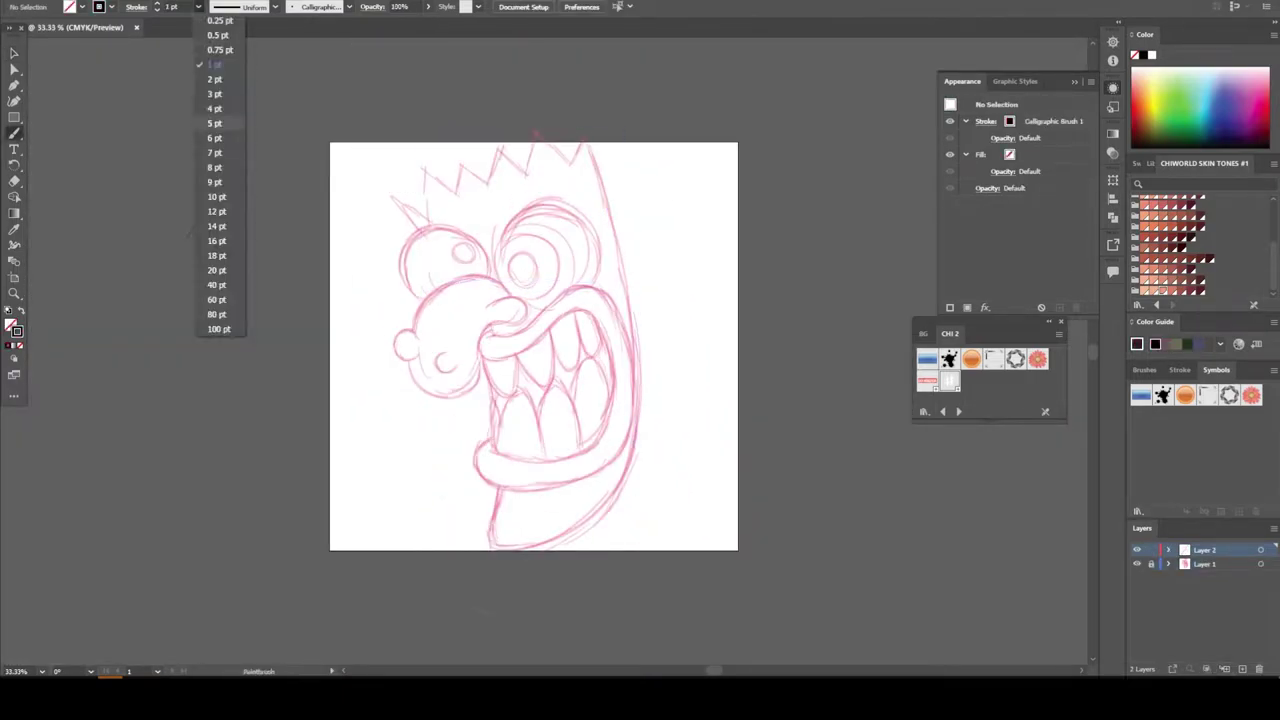
{"action": "left_click", "coordinate": [214, 171]}
{"action": "key", "text": "ctrl+plus"}
{"action": "key", "text": "ctrl+plus"}
{"action": "key", "text": "ctrl+plus"}
{"action": "left_click_drag", "start_coordinate": [520, 200], "coordinate": [230, 567]}
{"action": "mouse_move", "coordinate": [236, 260]}
{"action": "left_mouse_down"}
{"action": "mouse_move", "coordinate": [175, 444]}
{"action": "mouse_move", "coordinate": [612, 240]}
{"action": "left_mouse_up"}
{"action": "key", "text": "ctrl+plus"}
{"action": "left_click_drag", "start_coordinate": [535, 478], "coordinate": [450, 535]}
{"action": "left_click_drag", "start_coordinate": [455, 398], "coordinate": [535, 480]}
{"action": "left_click_drag", "start_coordinate": [215, 262], "coordinate": [315, 410]}
Ink a long stroke along the tongue and the bottom edge of the mouth.
{"action": "key", "text": "ctrl+minus"}
{"action": "key", "text": "ctrl+minus"}
{"action": "key", "text": "ctrl+minus"}
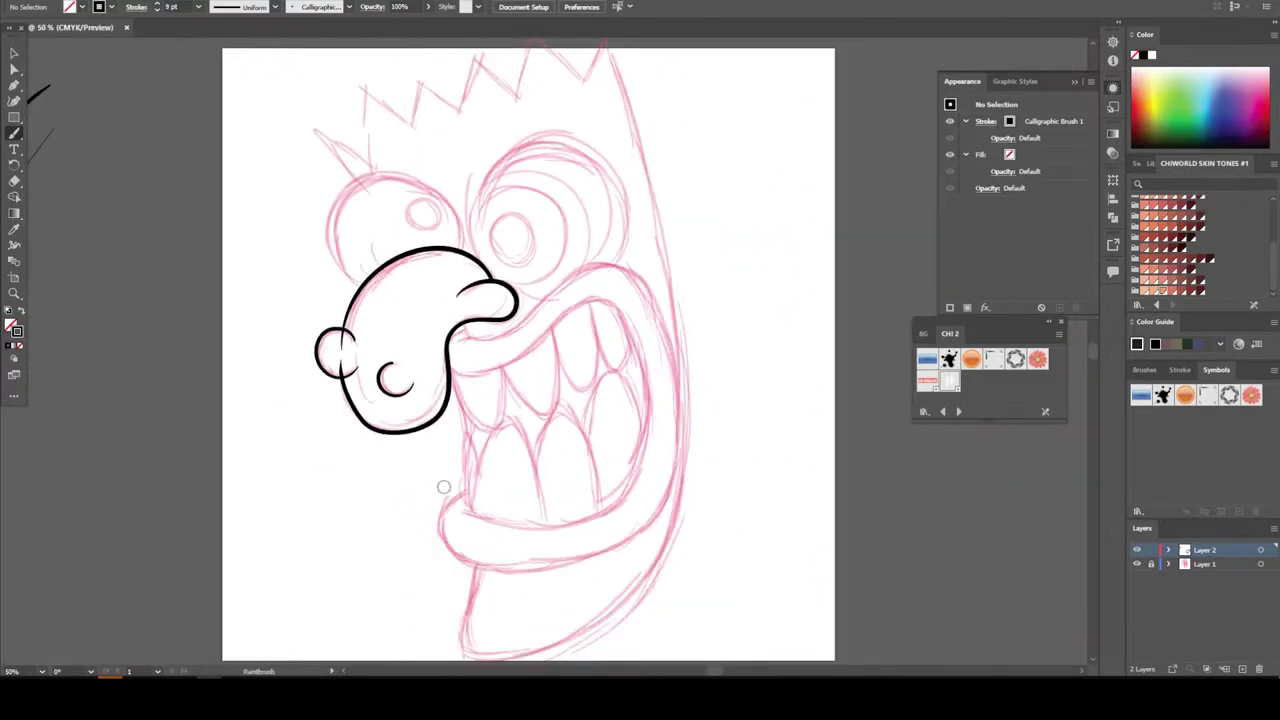
{"action": "key", "text": "ctrl+plus"}
{"action": "key", "text": "ctrl+plus"}
{"action": "scroll", "coordinate": [459, 350], "scroll_direction": "down", "scroll_amount": 2}
{"action": "left_click_drag", "start_coordinate": [536, 407], "coordinate": [857, 322]}
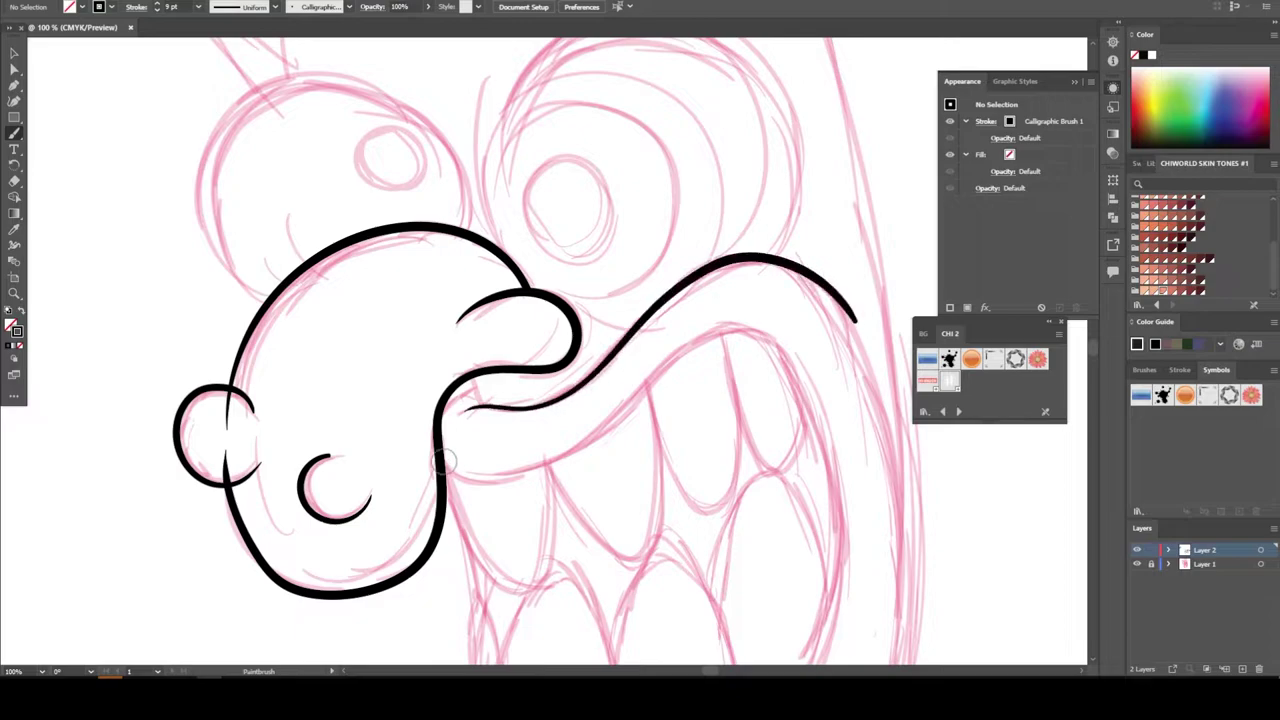
{"action": "key", "text": "super+x"}
{"action": "key", "text": "Escape"}
{"action": "key", "text": "ctrl+minus"}
{"action": "key", "text": "ctrl+plus"}
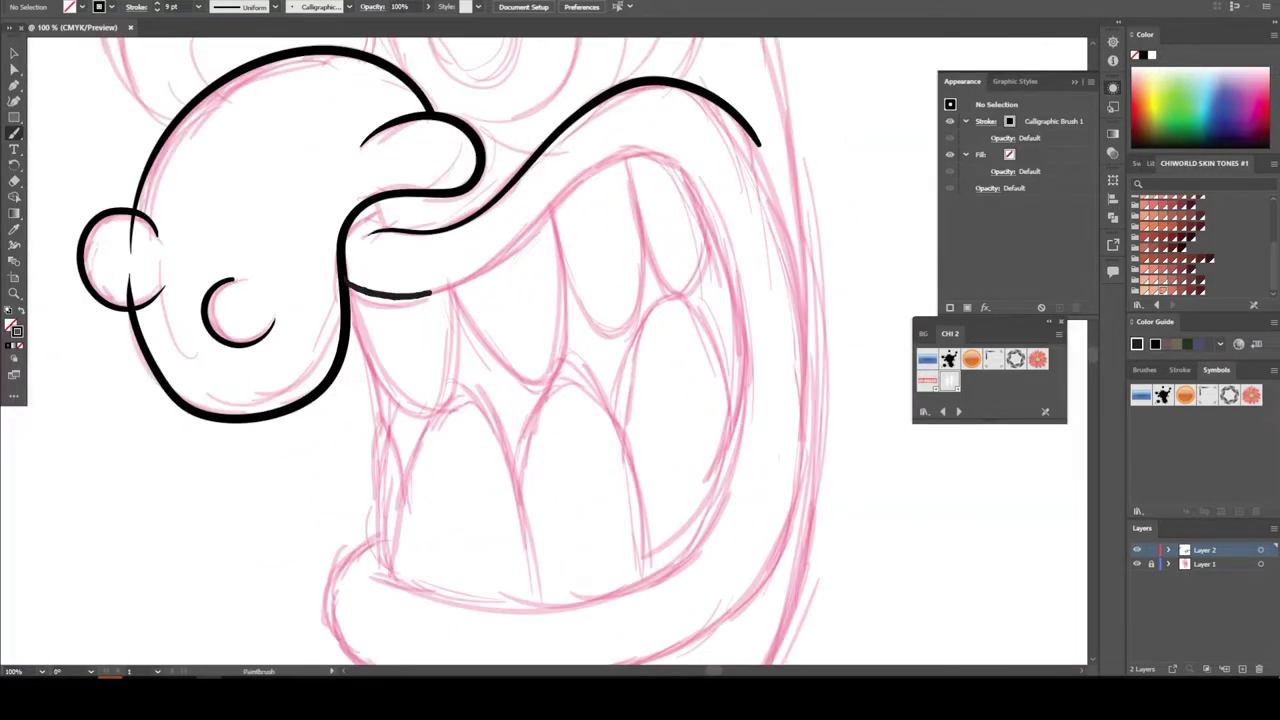
{"action": "left_click_drag", "start_coordinate": [745, 405], "coordinate": [429, 614]}
Ink the lower tongue outline, its outer curve and the edge down to the chin.
{"action": "key", "text": "ctrl+plus"}
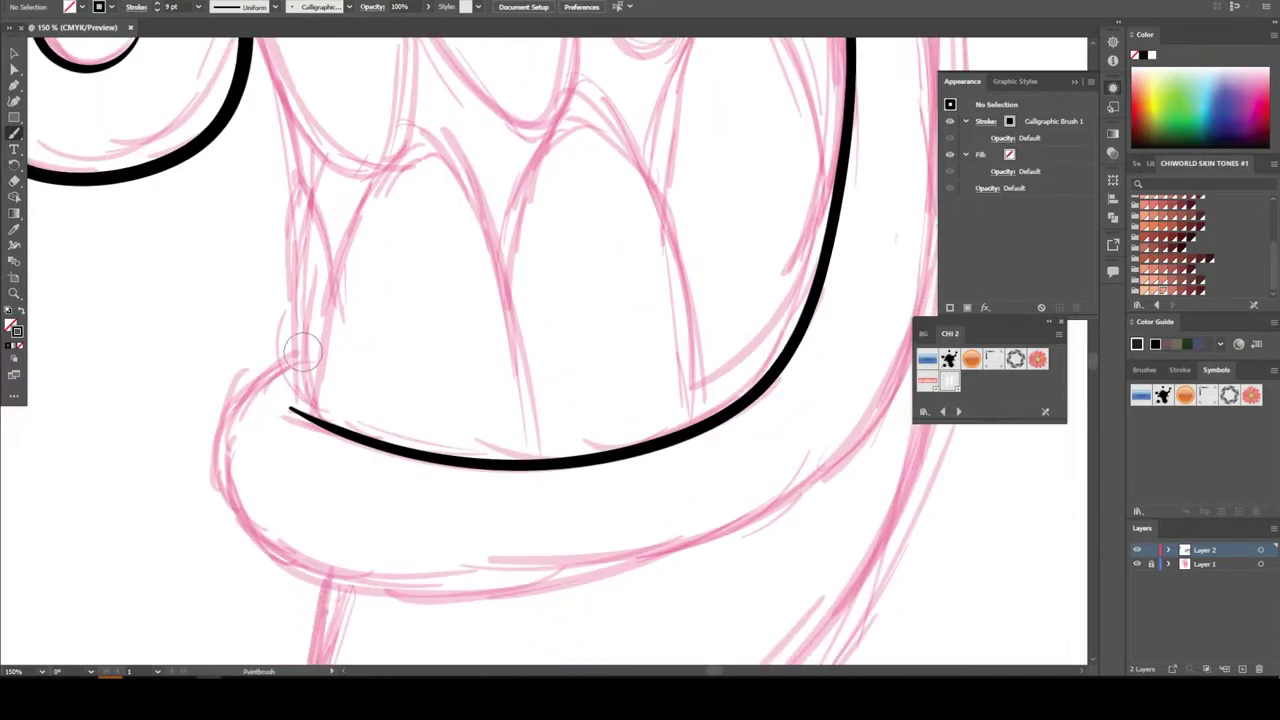
{"action": "left_click_drag", "start_coordinate": [305, 350], "coordinate": [905, 360]}
{"action": "key", "text": "ctrl+minus"}
{"action": "key", "text": "ctrl+plus"}
{"action": "left_click_drag", "start_coordinate": [600, 80], "coordinate": [597, 622]}
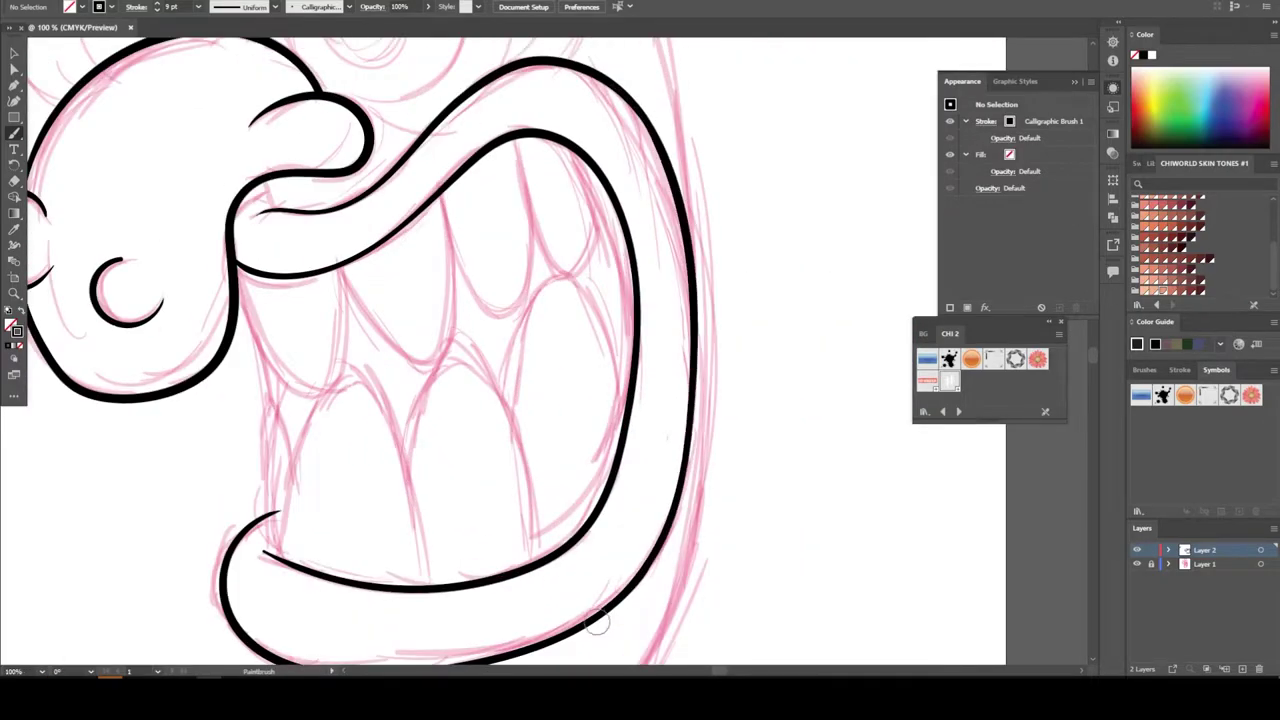
{"action": "key", "text": "ctrl+plus"}
{"action": "key", "text": "ctrl+minus"}
{"action": "key", "text": "ctrl+minus"}
{"action": "key", "text": "ctrl+plus"}
{"action": "left_click_drag", "start_coordinate": [366, 370], "coordinate": [776, 126]}
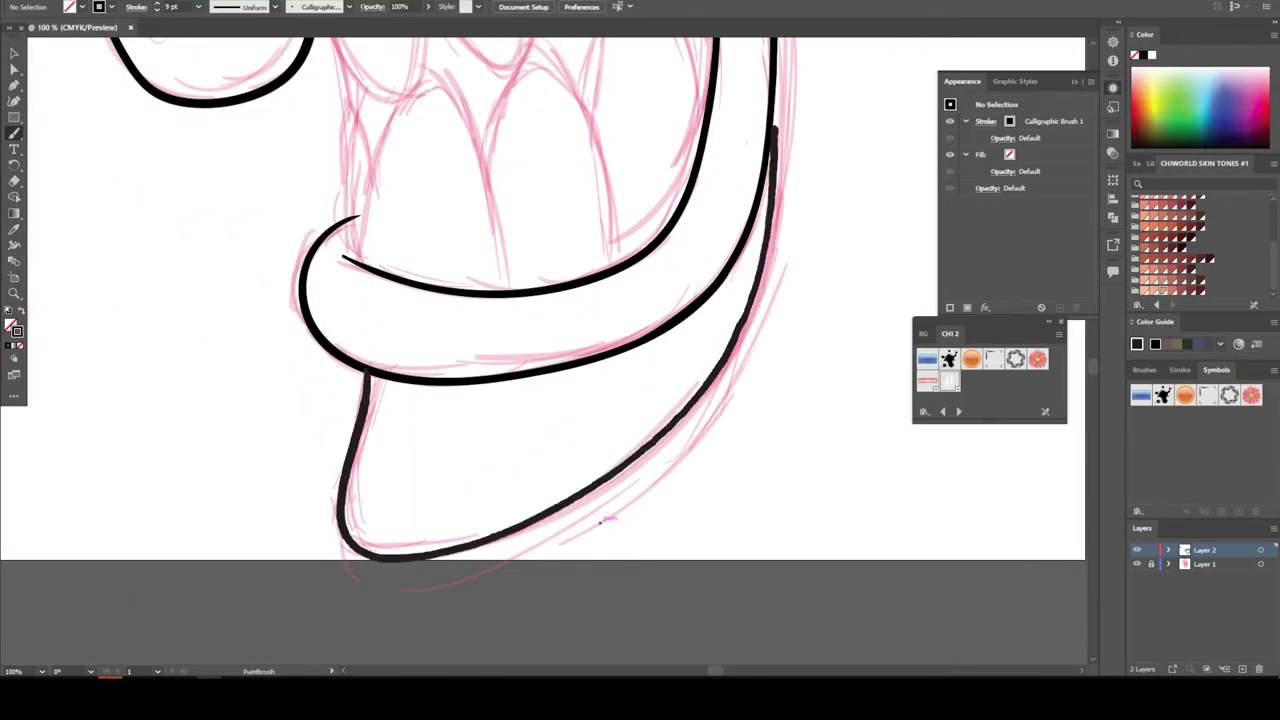
Ink arcs over both eyes and the long right edge of the face.
{"action": "key", "text": "ctrl+minus"}
{"action": "key", "text": "ctrl+minus"}
{"action": "key", "text": "ctrl+plus"}
{"action": "key", "text": "ctrl+plus"}
{"action": "key", "text": "ctrl+plus"}
{"action": "scroll", "coordinate": [500, 350], "scroll_direction": "up", "scroll_amount": 3}
{"action": "left_click_drag", "start_coordinate": [365, 520], "coordinate": [715, 195]}
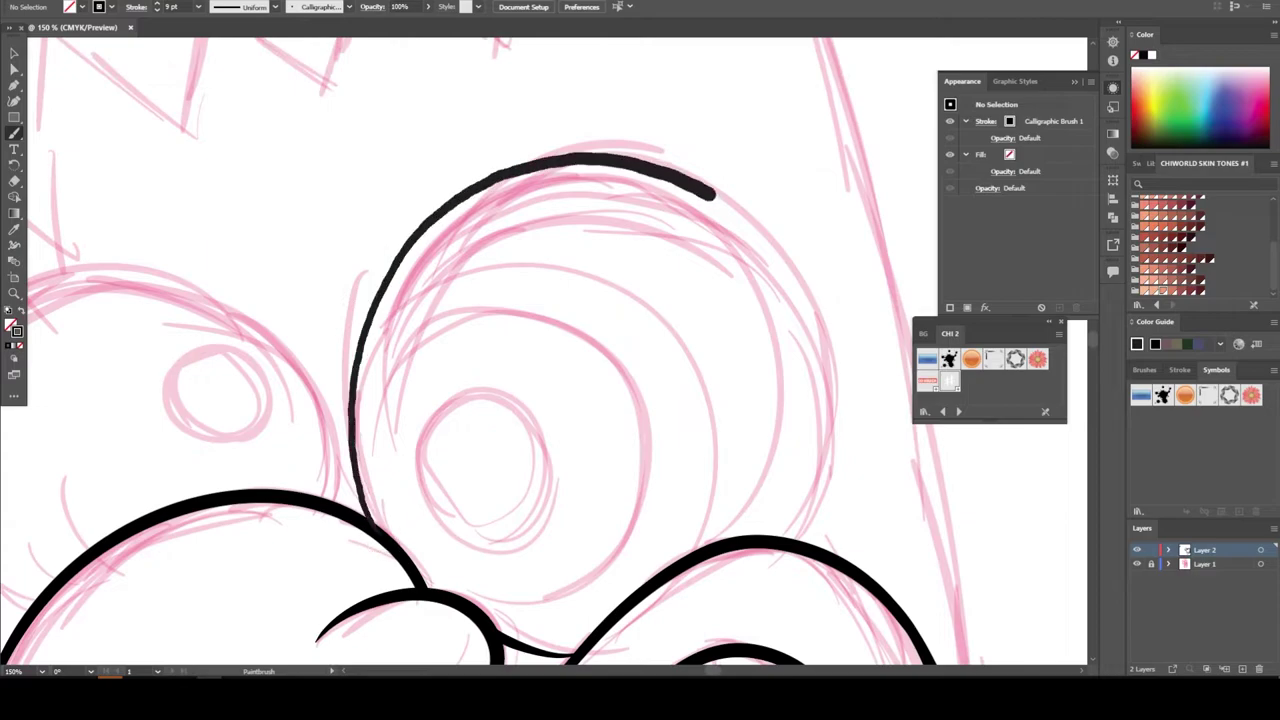
{"action": "key", "text": "ctrl+minus"}
{"action": "key", "text": "ctrl+minus"}
{"action": "key", "text": "ctrl+minus"}
{"action": "key", "text": "ctrl+plus"}
{"action": "key", "text": "ctrl+plus"}
{"action": "key", "text": "ctrl+plus"}
{"action": "left_click_drag", "start_coordinate": [257, 463], "coordinate": [623, 371]}
{"action": "key", "text": "ctrl+minus"}
{"action": "key", "text": "ctrl+minus"}
{"action": "key", "text": "ctrl+minus"}
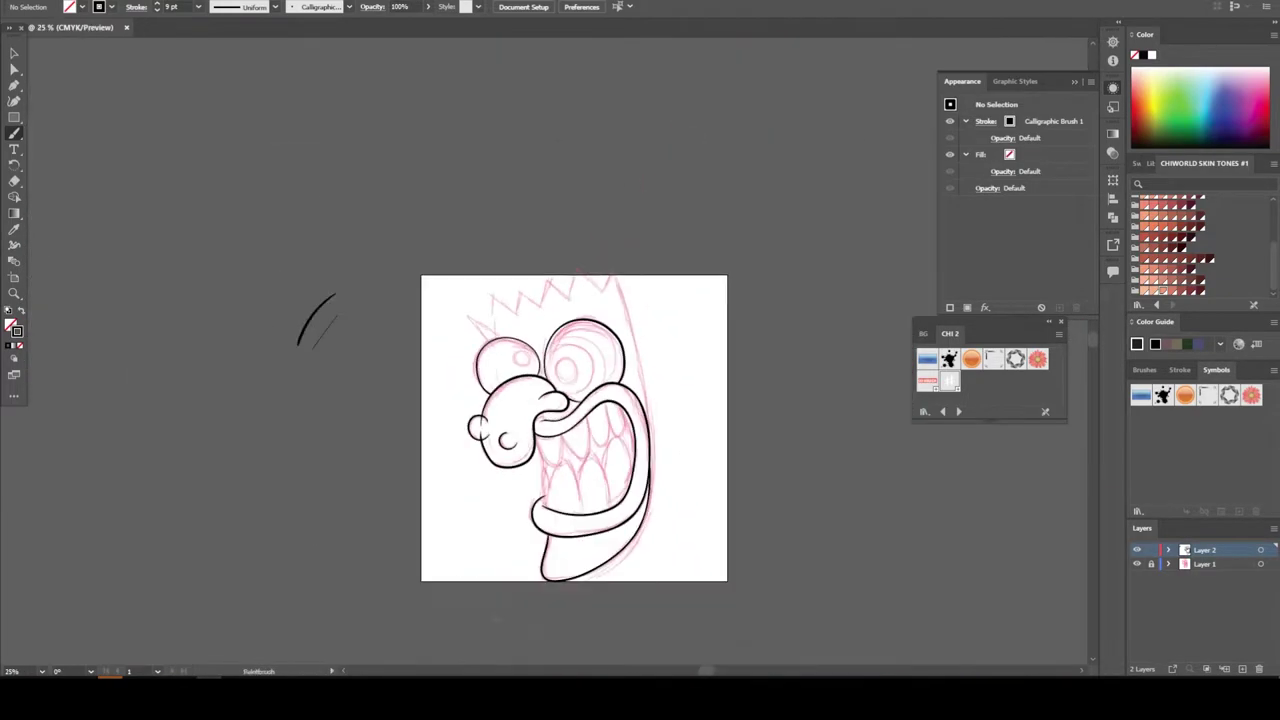
{"action": "key", "text": "ctrl+plus"}
{"action": "key", "text": "ctrl+plus"}
{"action": "key", "text": "ctrl+plus"}
{"action": "left_click_drag", "start_coordinate": [688, 602], "coordinate": [563, 92]}
Ink six crossing zig-zag hair strokes, then select all the inked strokes.
{"action": "key", "text": "ctrl+minus"}
{"action": "key", "text": "ctrl+plus"}
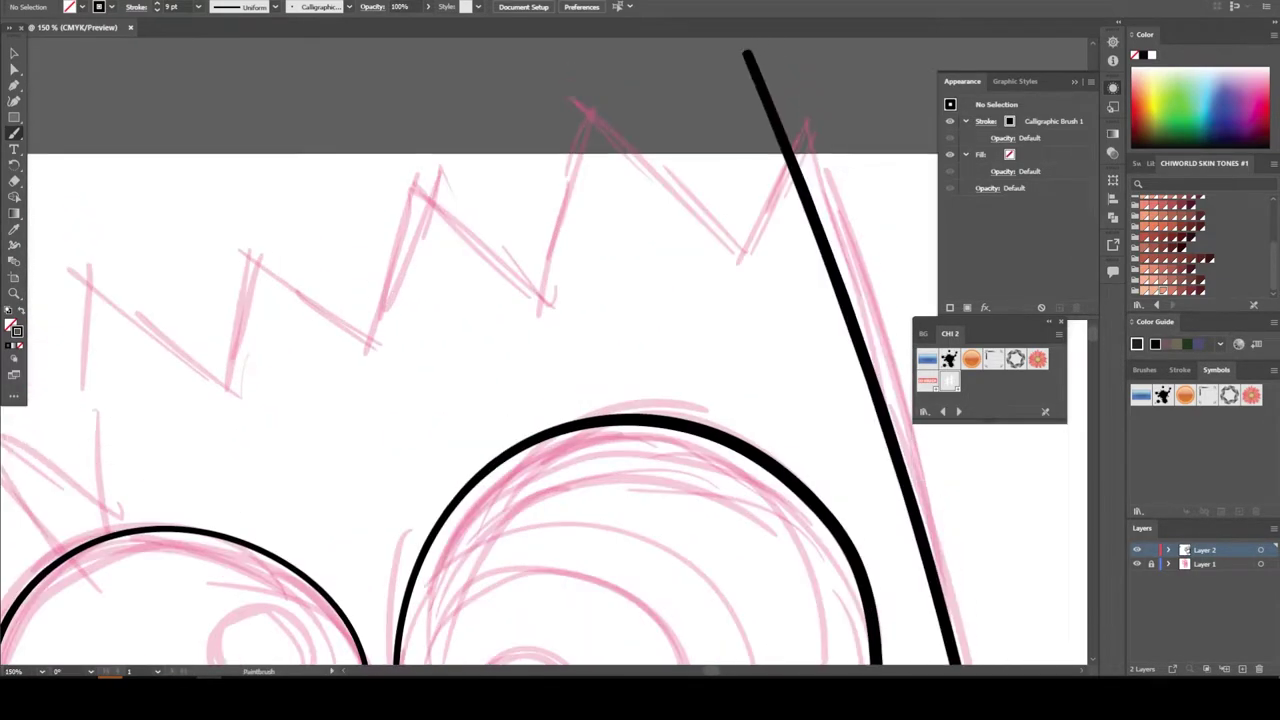
{"action": "key", "text": "ctrl+minus"}
{"action": "left_click_drag", "start_coordinate": [148, 351], "coordinate": [288, 548]}
{"action": "left_click_drag", "start_coordinate": [130, 379], "coordinate": [298, 462]}
{"action": "left_click_drag", "start_coordinate": [283, 292], "coordinate": [264, 466]}
{"action": "left_click_drag", "start_coordinate": [252, 330], "coordinate": [369, 418]}
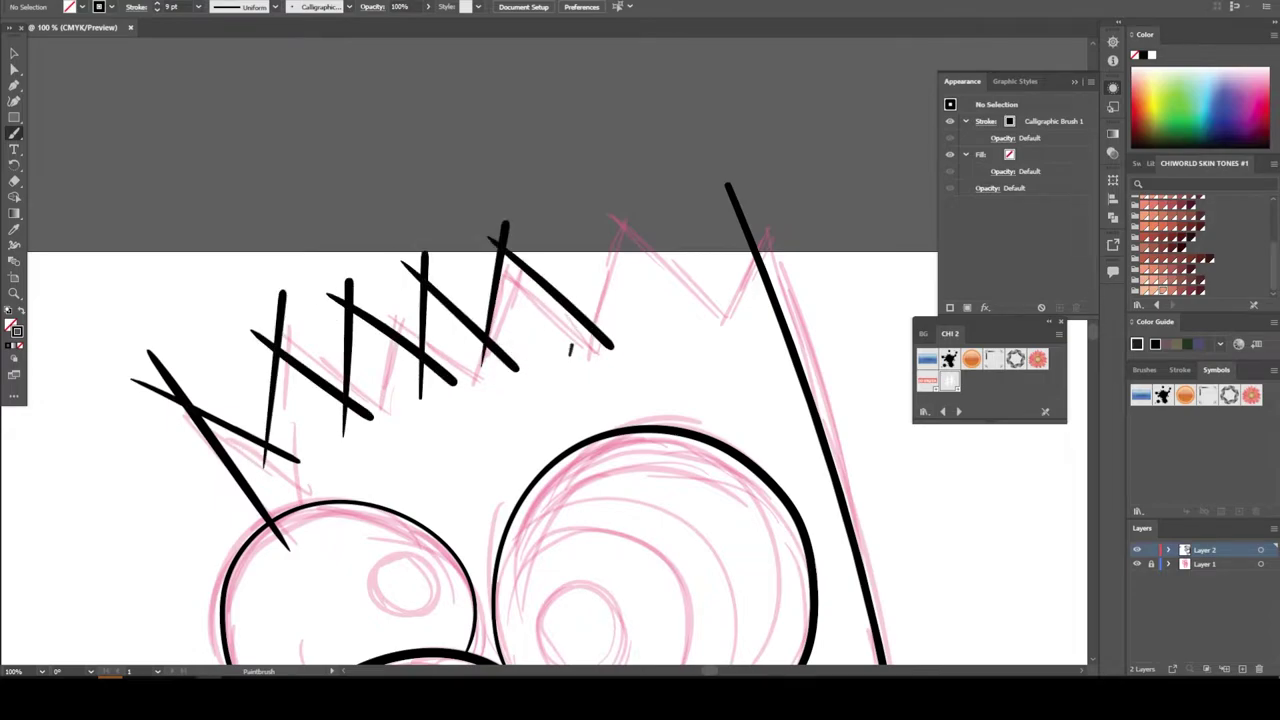
{"action": "left_click_drag", "start_coordinate": [570, 350], "coordinate": [597, 186]}
{"action": "left_click_drag", "start_coordinate": [572, 197], "coordinate": [688, 325]}
{"action": "key", "text": "ctrl+minus"}
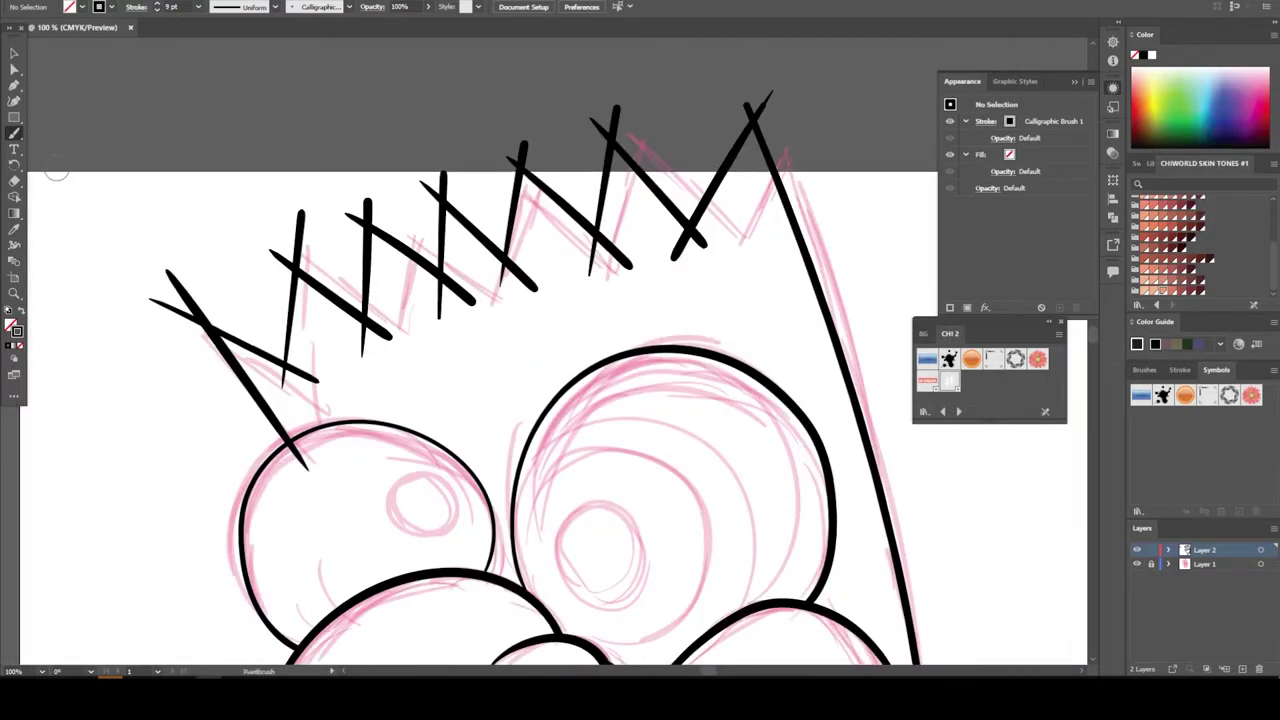
{"action": "key", "text": "ctrl+minus"}
{"action": "key", "text": "ctrl+minus"}
{"action": "key", "text": "v"}
{"action": "key", "text": "ctrl+a"}
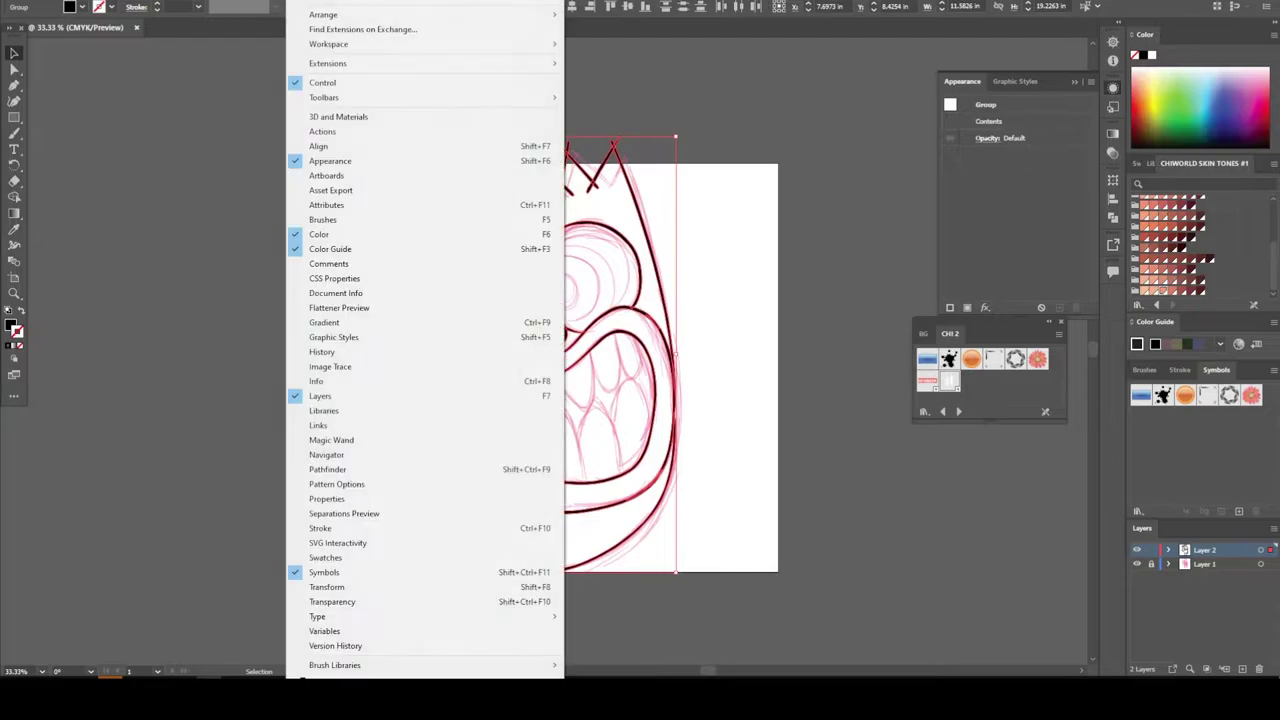
Show the Pathfinder panel and isolate the inked group, zoomed on the hair.
{"action": "left_click", "coordinate": [357, 503]}
{"action": "double_click", "coordinate": [545, 300]}
{"action": "key", "text": "ctrl+1"}
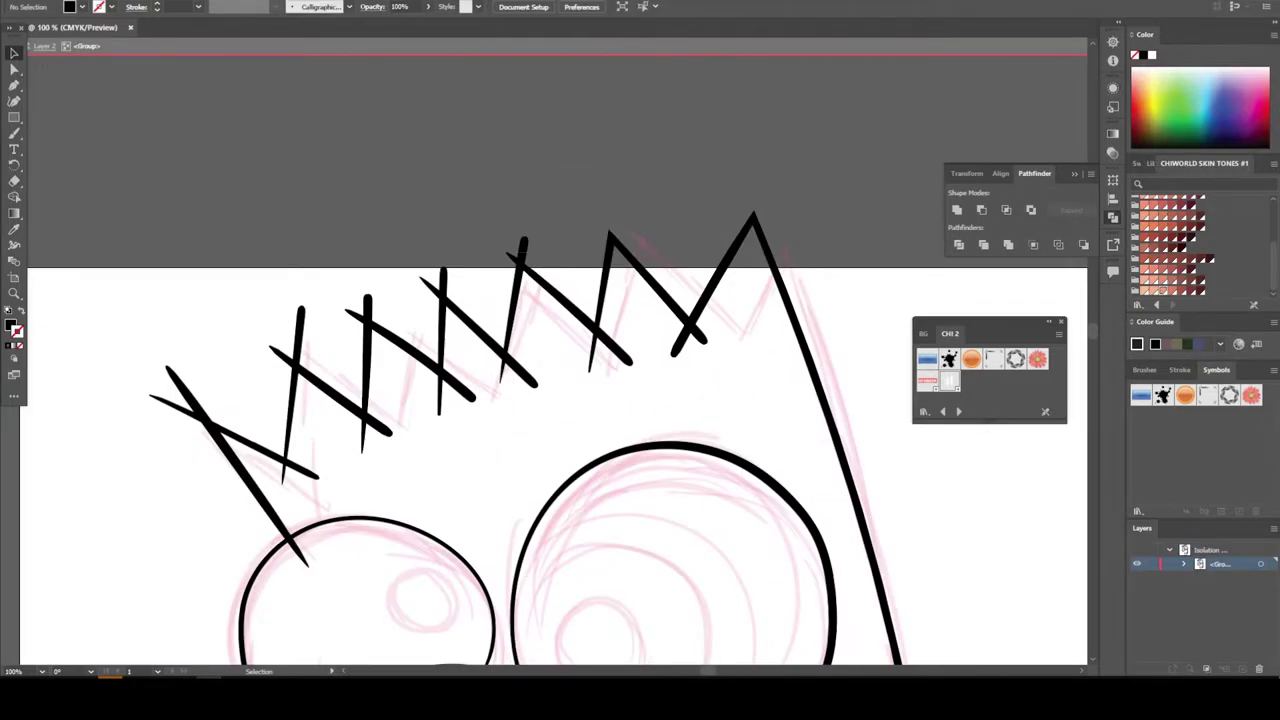
Trim the five overlapping tips off the zig-zag hair strokes.
{"action": "left_click", "coordinate": [365, 305]}
{"action": "left_click", "coordinate": [170, 372]}
{"action": "left_click", "coordinate": [318, 478]}
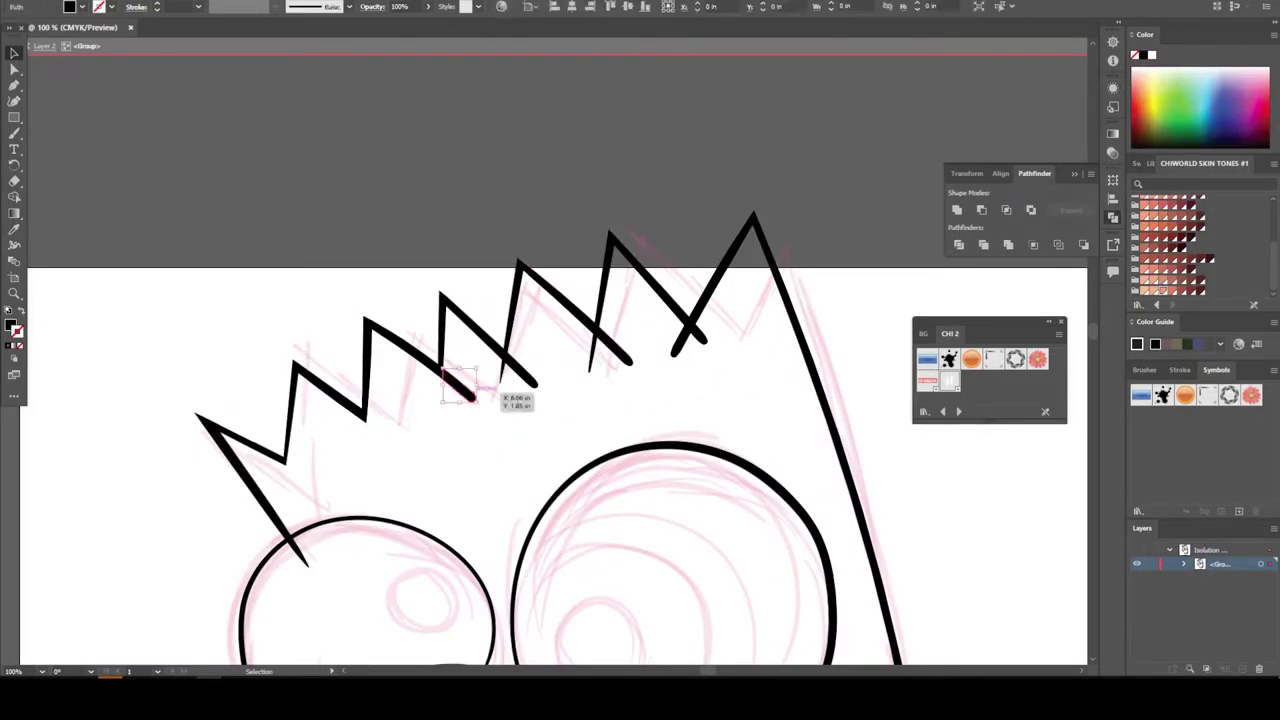
{"action": "left_click", "coordinate": [505, 385]}
{"action": "left_click", "coordinate": [620, 360]}
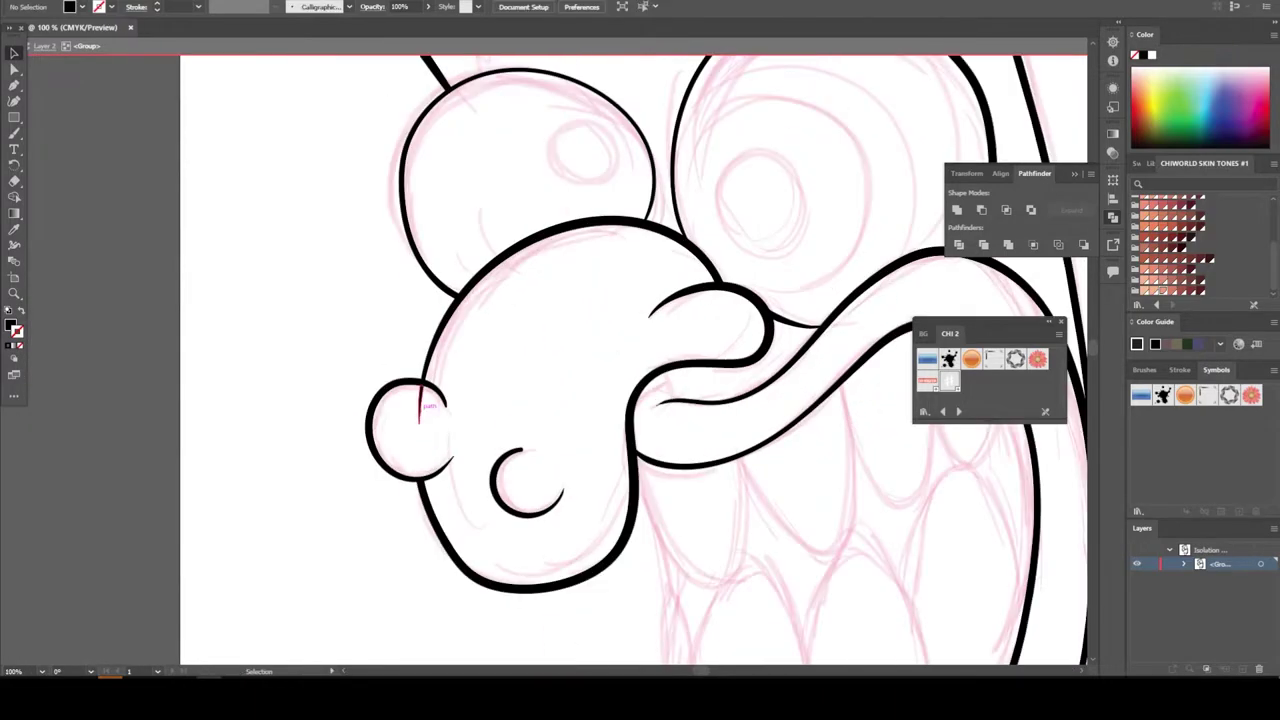
Zoom in on the mouth and ink the upper and lower tooth outlines with the Paintbrush.
{"action": "key", "text": "ctrl+="}
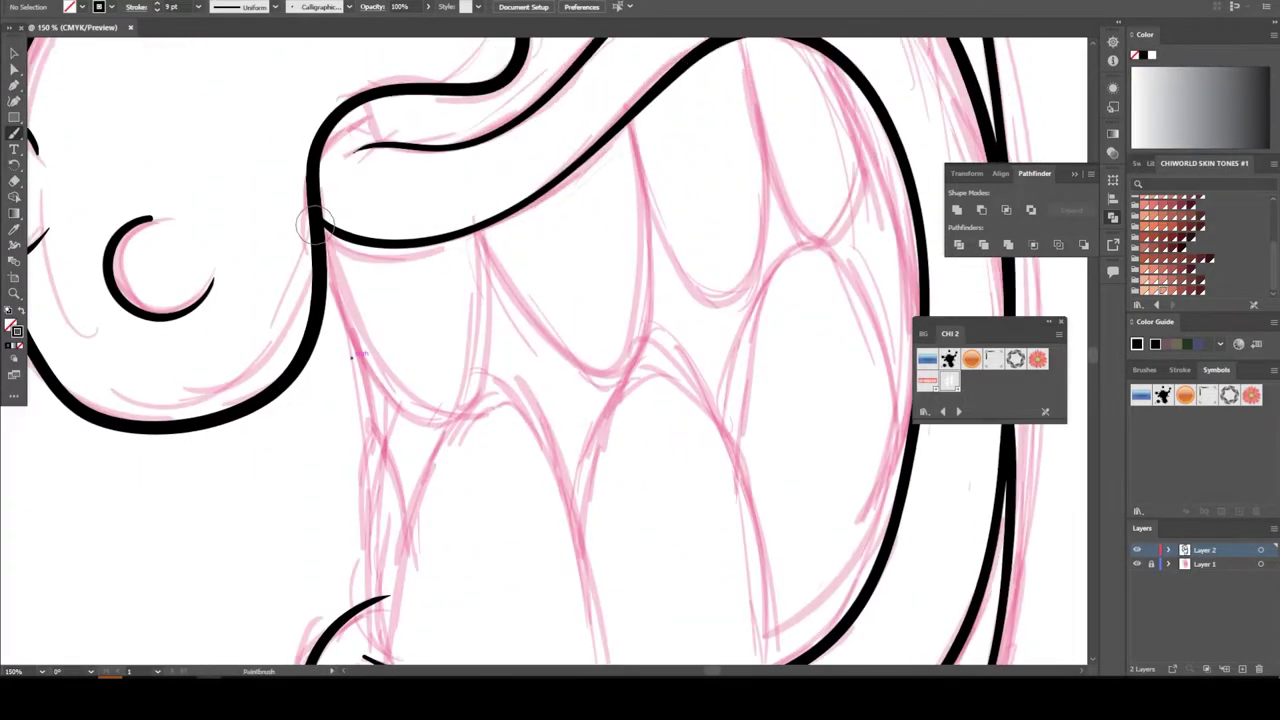
{"action": "scroll", "coordinate": [480, 222], "scroll_direction": "up", "scroll_amount": 2}
{"action": "mouse_move", "coordinate": [485, 295]}
{"action": "left_mouse_down"}
{"action": "mouse_move", "coordinate": [630, 190]}
{"action": "mouse_move", "coordinate": [755, 322]}
{"action": "left_mouse_up"}
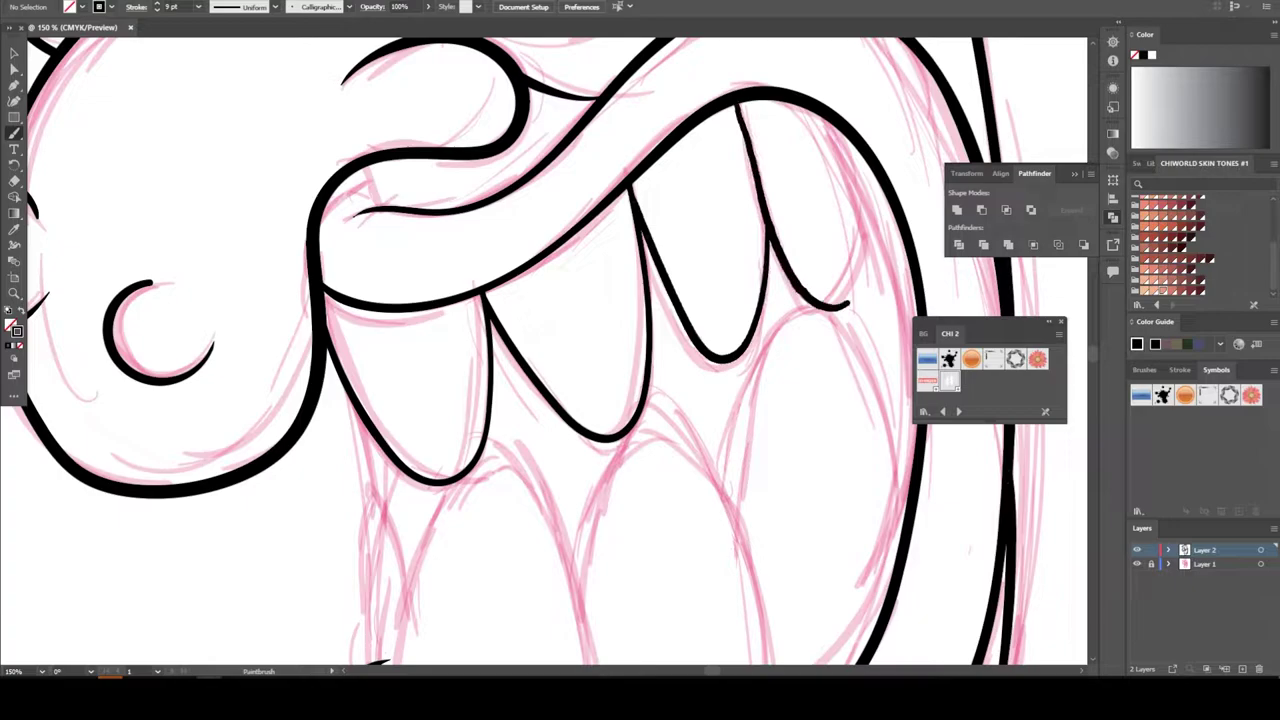
{"action": "scroll", "coordinate": [540, 350], "scroll_direction": "down", "scroll_amount": 5}
{"action": "key", "text": "ctrl+="}
{"action": "left_click_drag", "start_coordinate": [213, 530], "coordinate": [172, 92]}
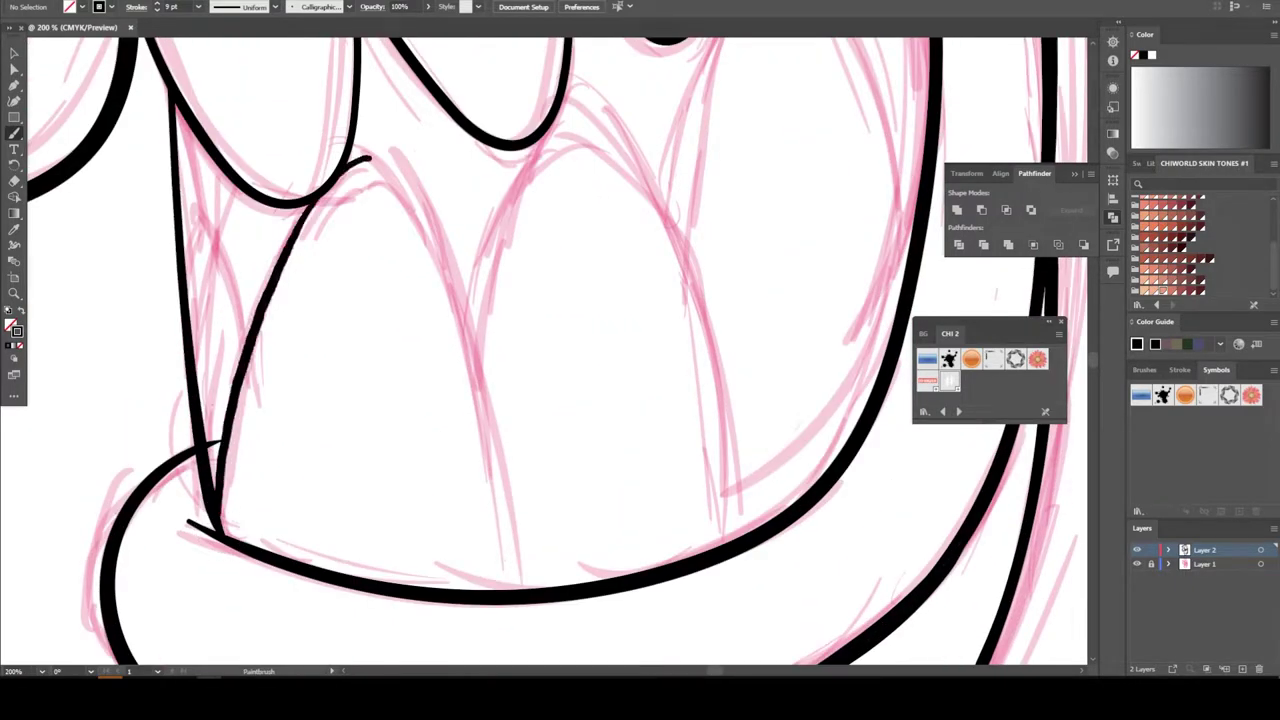
{"action": "left_click_drag", "start_coordinate": [370, 215], "coordinate": [510, 580]}
{"action": "mouse_move", "coordinate": [450, 400]}
{"action": "left_mouse_down"}
{"action": "mouse_move", "coordinate": [530, 200]}
{"action": "mouse_move", "coordinate": [720, 470]}
{"action": "left_mouse_up"}
{"action": "scroll", "coordinate": [540, 350], "scroll_direction": "up", "scroll_amount": 3}
{"action": "left_click_drag", "start_coordinate": [480, 350], "coordinate": [605, 115]}
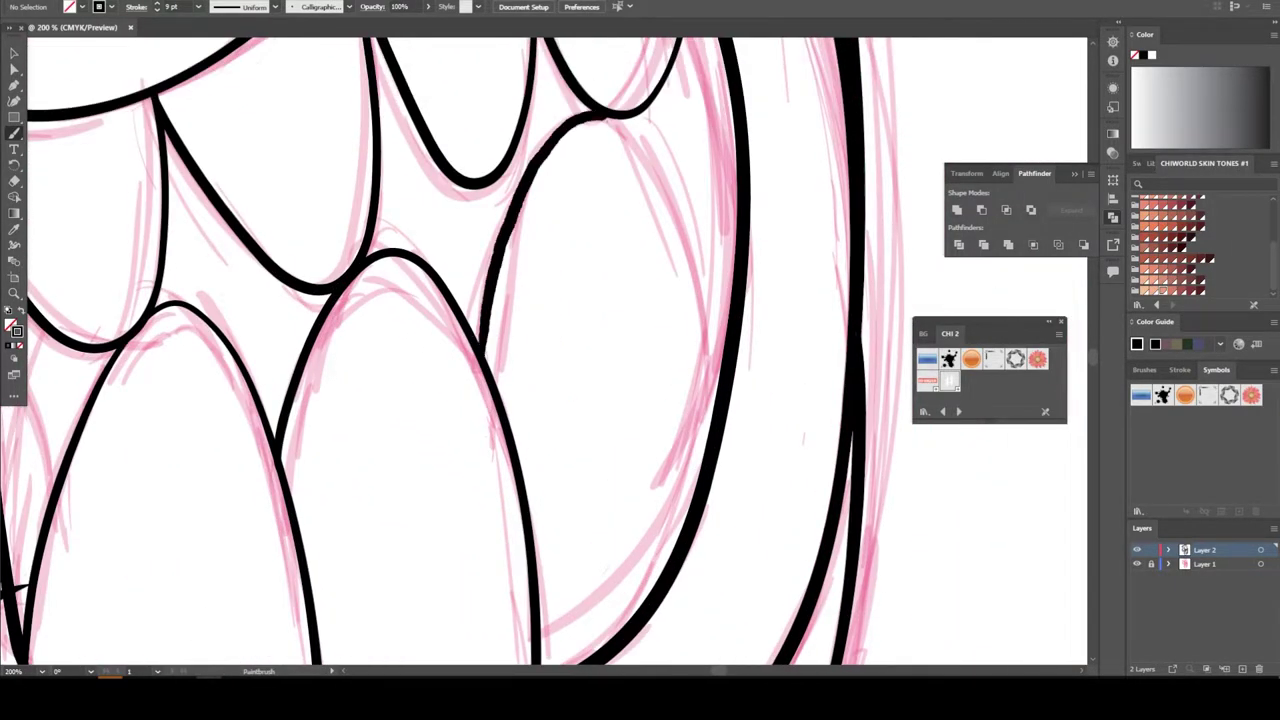
Ink the pupil circle and concentric black rings around the larger eye.
{"action": "key", "text": "ctrl+0"}
{"action": "scroll", "coordinate": [620, 370], "scroll_direction": "up", "scroll_amount": 5}
{"action": "scroll", "coordinate": [583, 577], "scroll_direction": "down", "scroll_amount": 5}
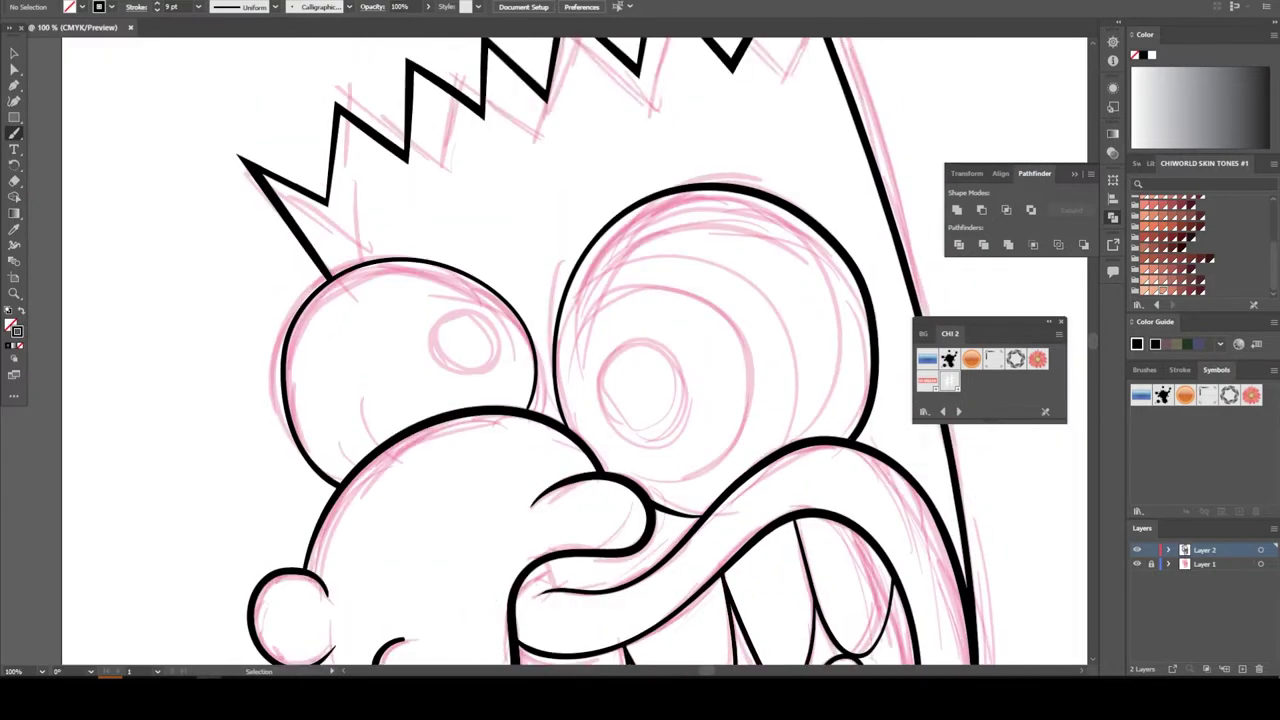
{"action": "scroll", "coordinate": [450, 380], "scroll_direction": "up", "scroll_amount": 4}
{"action": "left_click_drag", "start_coordinate": [420, 458], "coordinate": [505, 430]}
{"action": "mouse_move", "coordinate": [330, 520]}
{"action": "left_mouse_down"}
{"action": "mouse_move", "coordinate": [437, 512]}
{"action": "mouse_move", "coordinate": [320, 338]}
{"action": "left_mouse_up"}
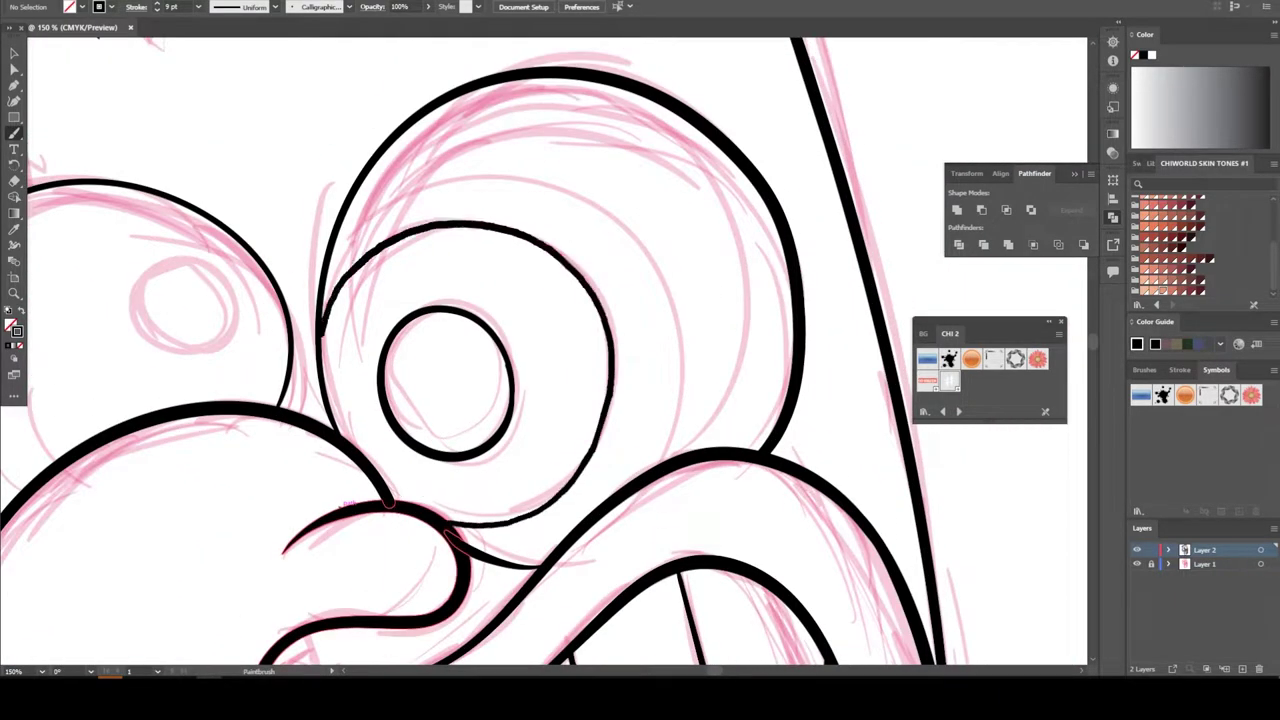
{"action": "scroll", "coordinate": [350, 503], "scroll_direction": "down", "scroll_amount": 2}
{"action": "left_click_drag", "start_coordinate": [749, 214], "coordinate": [420, 186]}
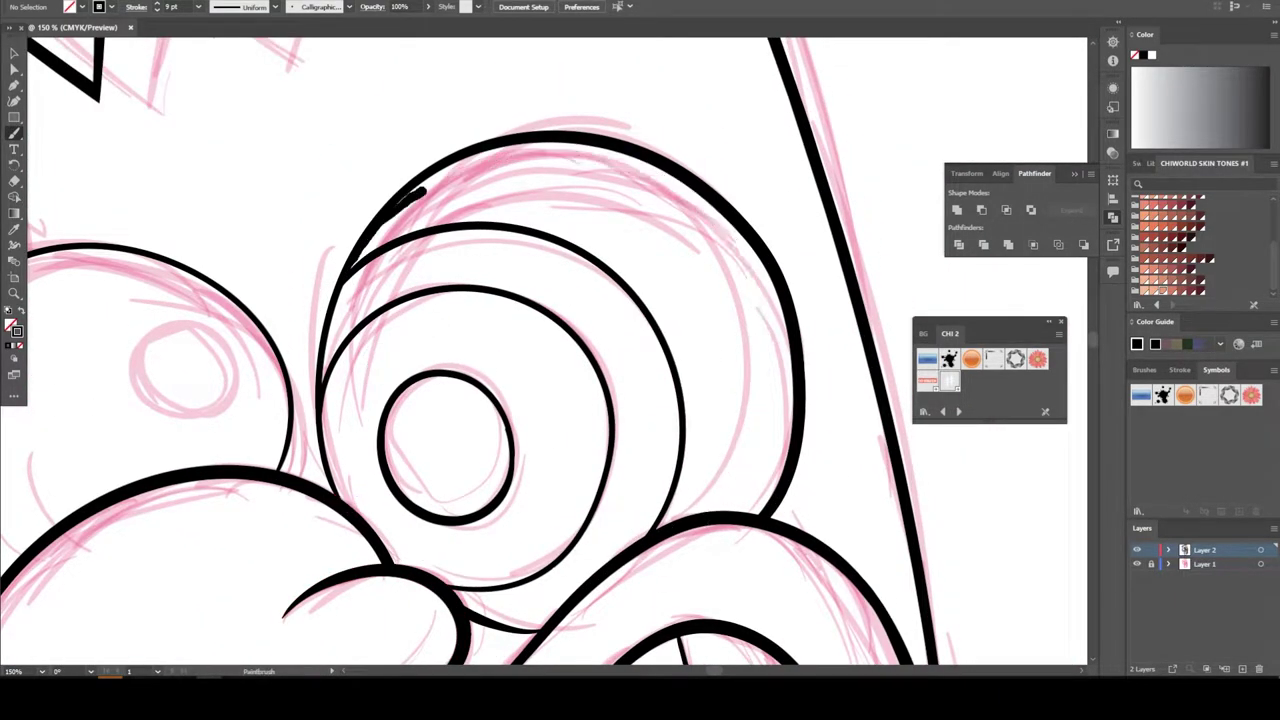
{"action": "scroll", "coordinate": [730, 607], "scroll_direction": "down", "scroll_amount": 2}
{"action": "scroll", "coordinate": [730, 607], "scroll_direction": "down", "scroll_amount": 2}
{"action": "scroll", "coordinate": [911, 592], "scroll_direction": "up", "scroll_amount": 4}
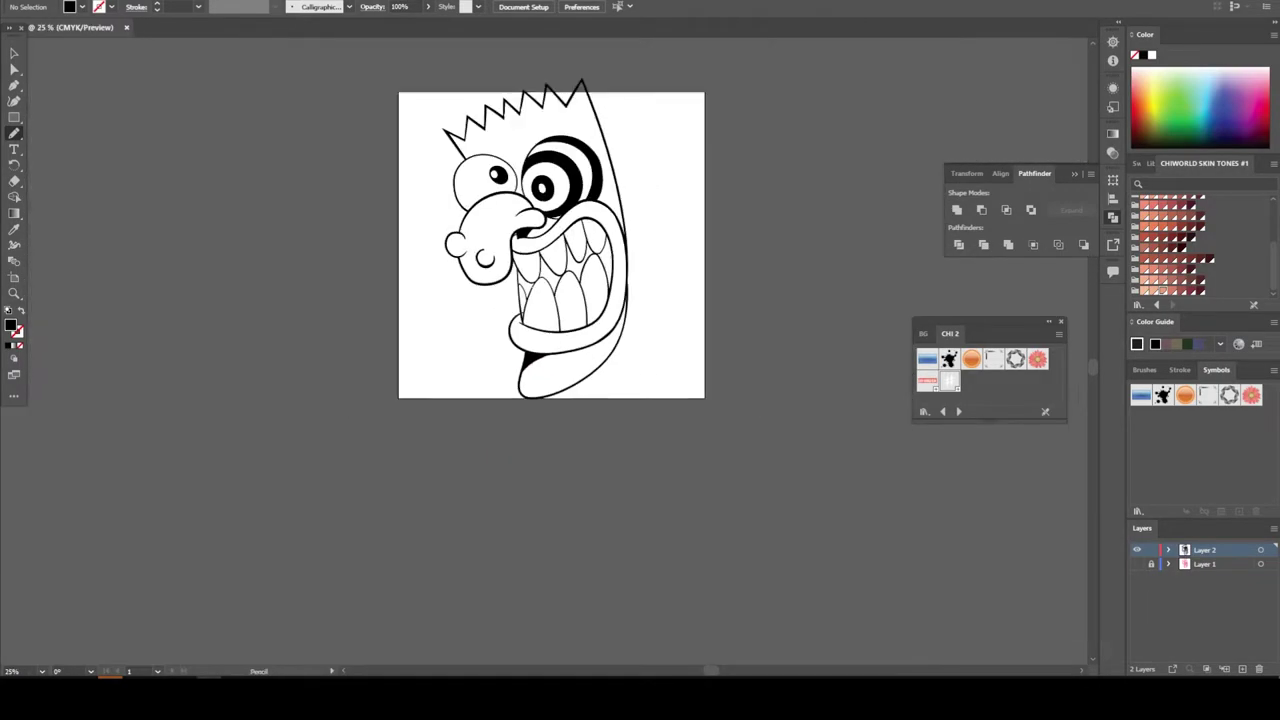
Select all the face artwork and enlarge it on the artboard.
{"action": "key", "text": "v"}
{"action": "key", "text": "ctrl+a"}
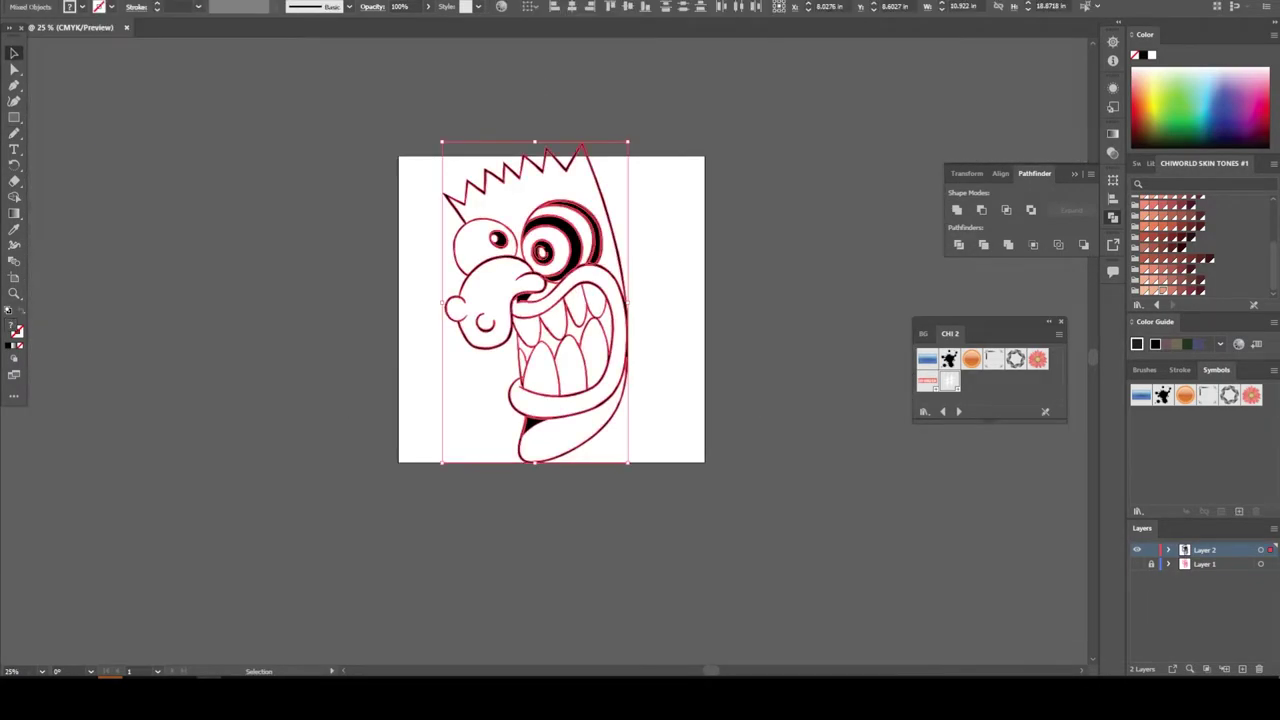
{"action": "left_click_drag", "start_coordinate": [627, 142], "coordinate": [611, 194]}
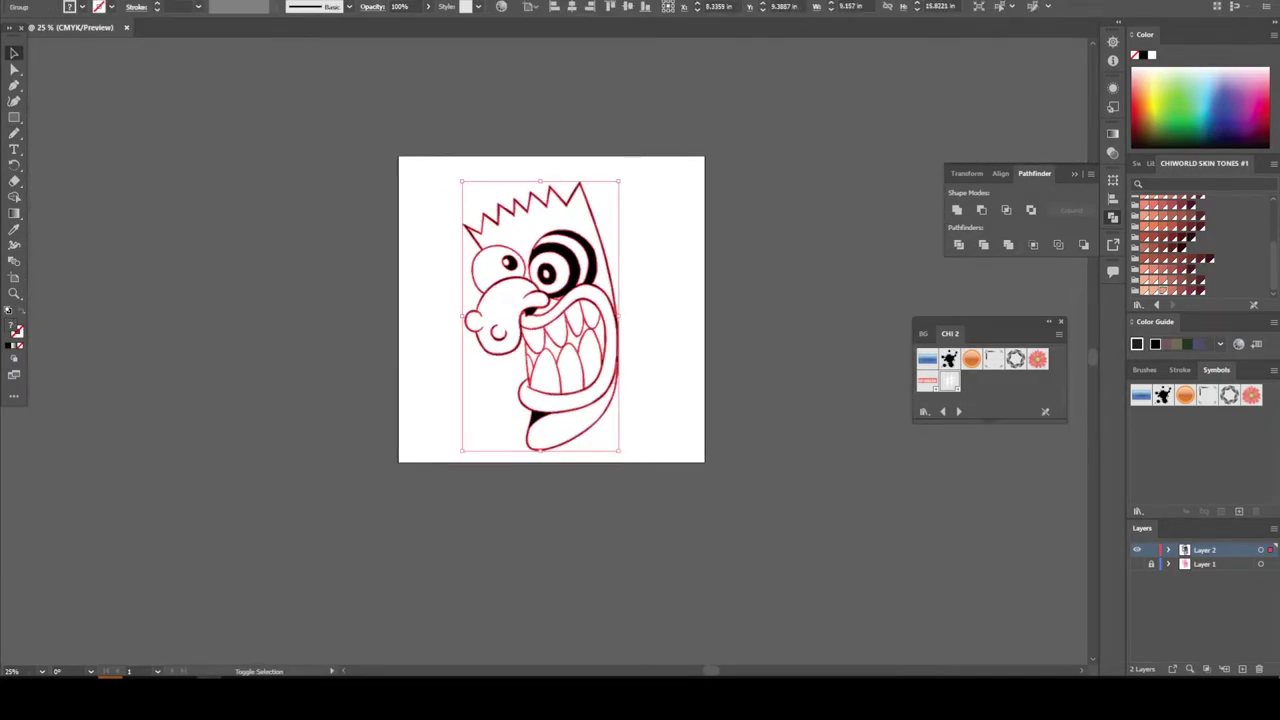
{"action": "left_click_drag", "start_coordinate": [575, 308], "coordinate": [605, 243]}
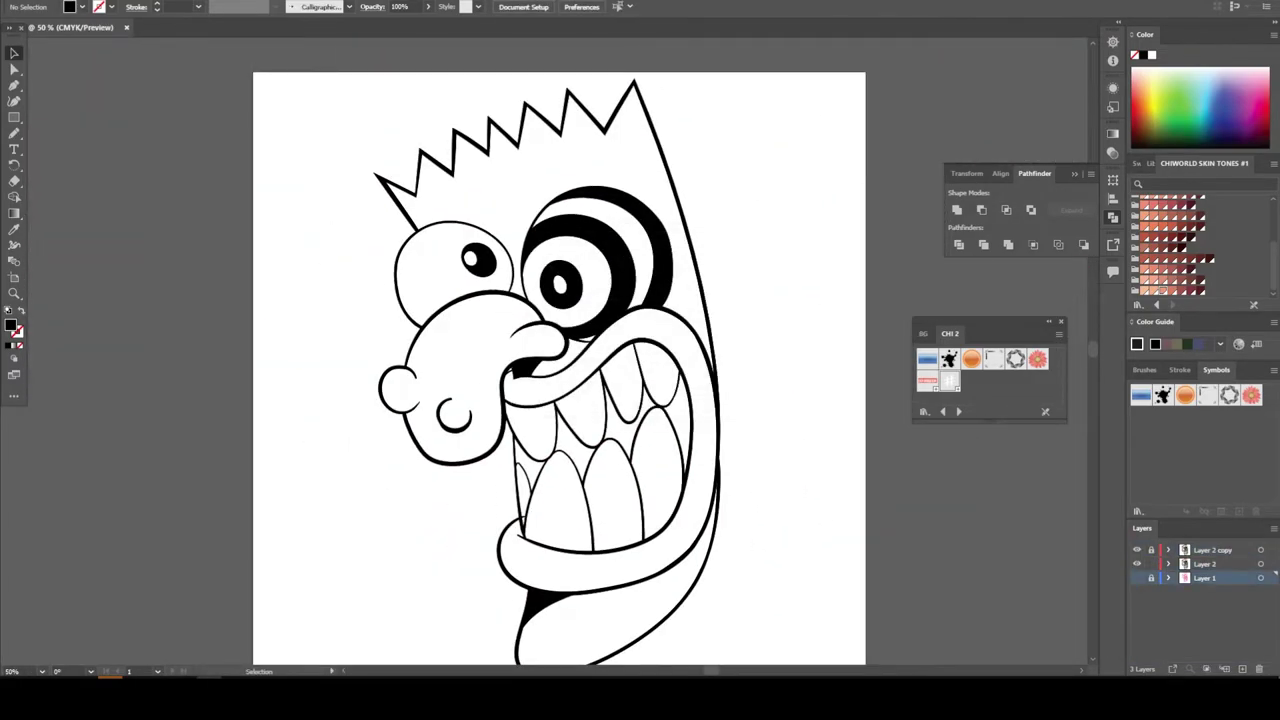
{"action": "key", "text": "ctrl+minus"}
Draw a green #508E28 rectangle over the face and send it behind the line art.
{"action": "key", "text": "m"}
{"action": "double_click", "coordinate": [10, 324]}
{"action": "type", "text": "508E28"}
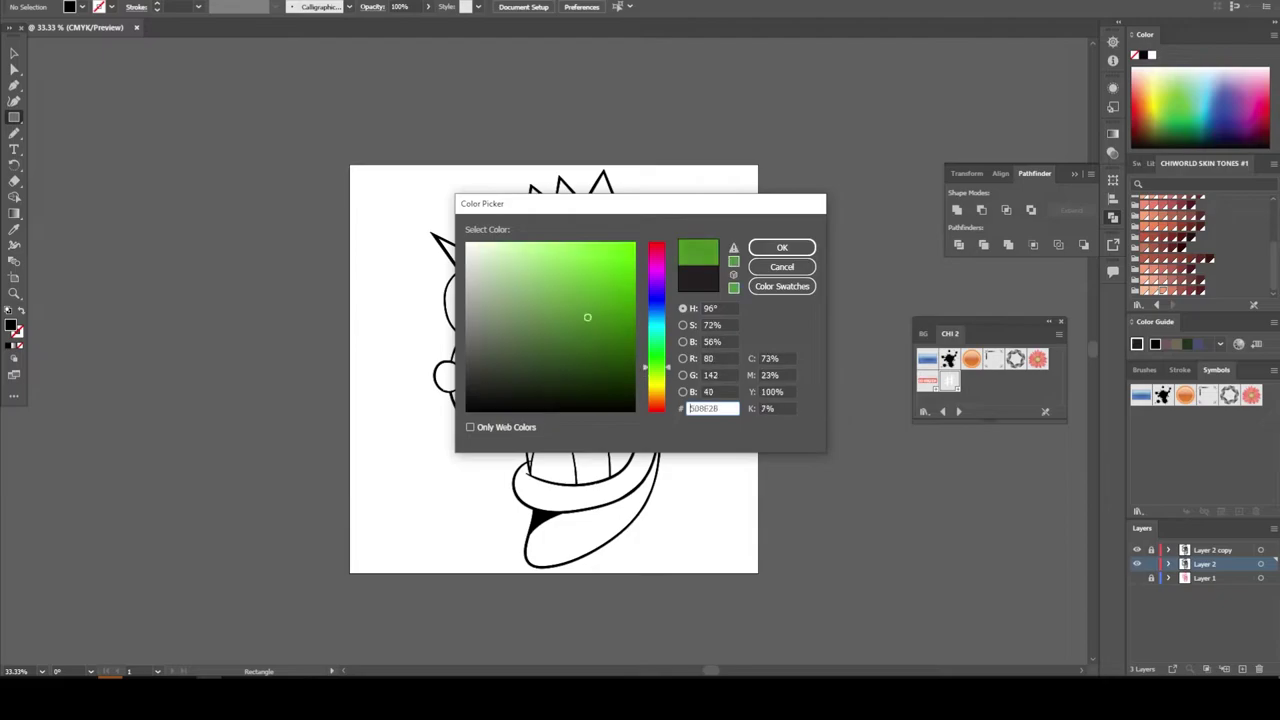
{"action": "key", "text": "Return"}
{"action": "left_click_drag", "start_coordinate": [386, 157], "coordinate": [733, 567]}
{"action": "key", "text": "v"}
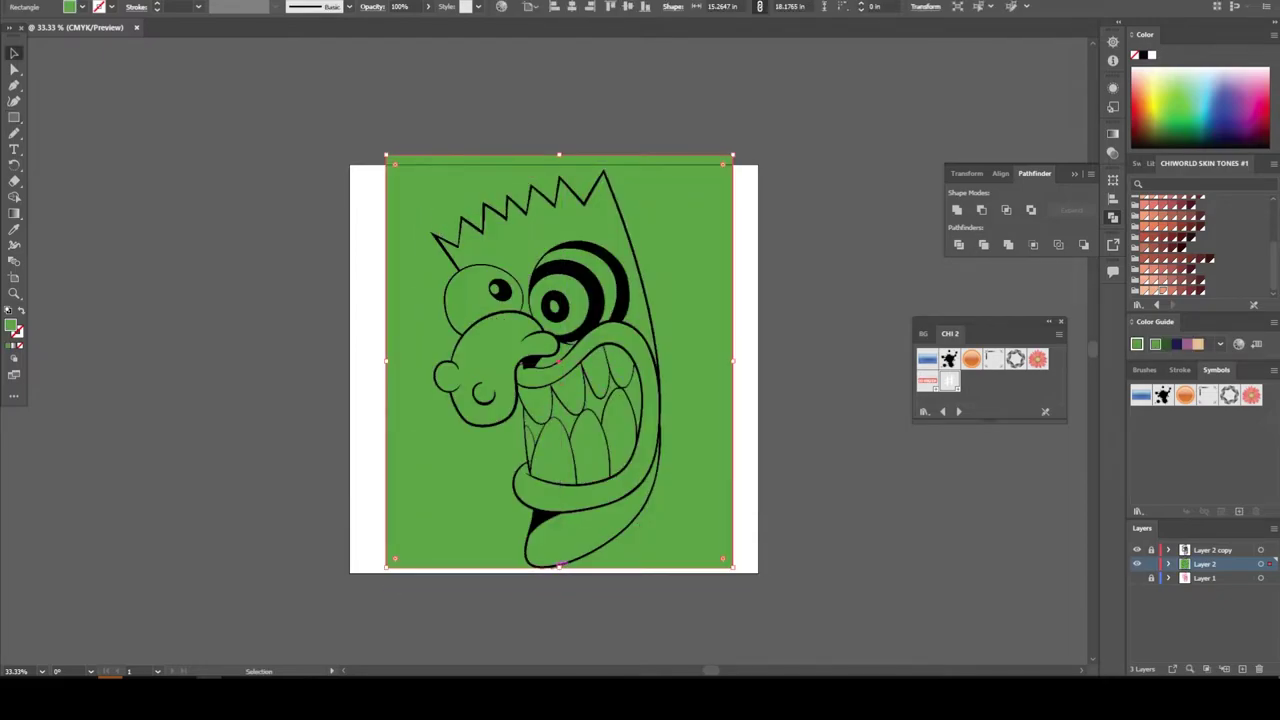
{"action": "right_click", "coordinate": [480, 131]}
{"action": "left_click", "coordinate": [714, 486]}
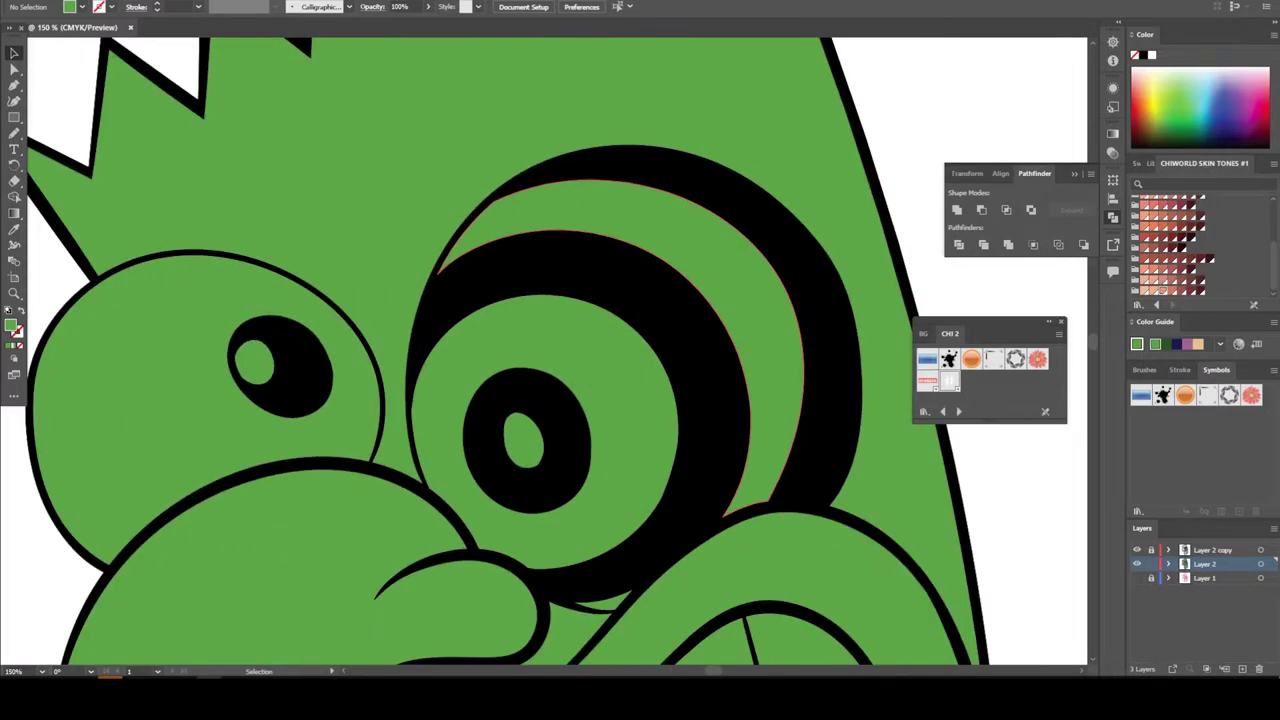
Isolate the striped eye group, fill the rings orange and the left eye white.
{"action": "right_click", "coordinate": [482, 145]}
{"action": "left_click", "coordinate": [560, 323]}
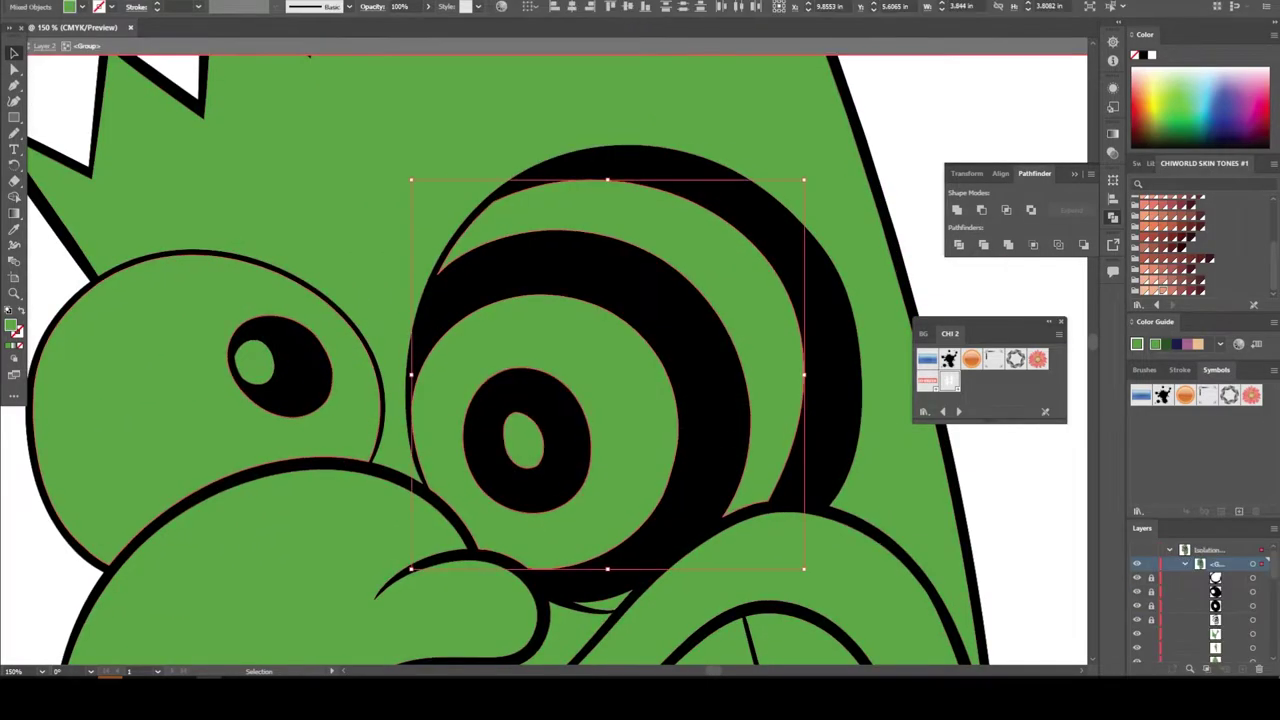
{"action": "double_click", "coordinate": [11, 325]}
{"action": "left_click", "coordinate": [777, 246]}
{"action": "key", "text": "i"}
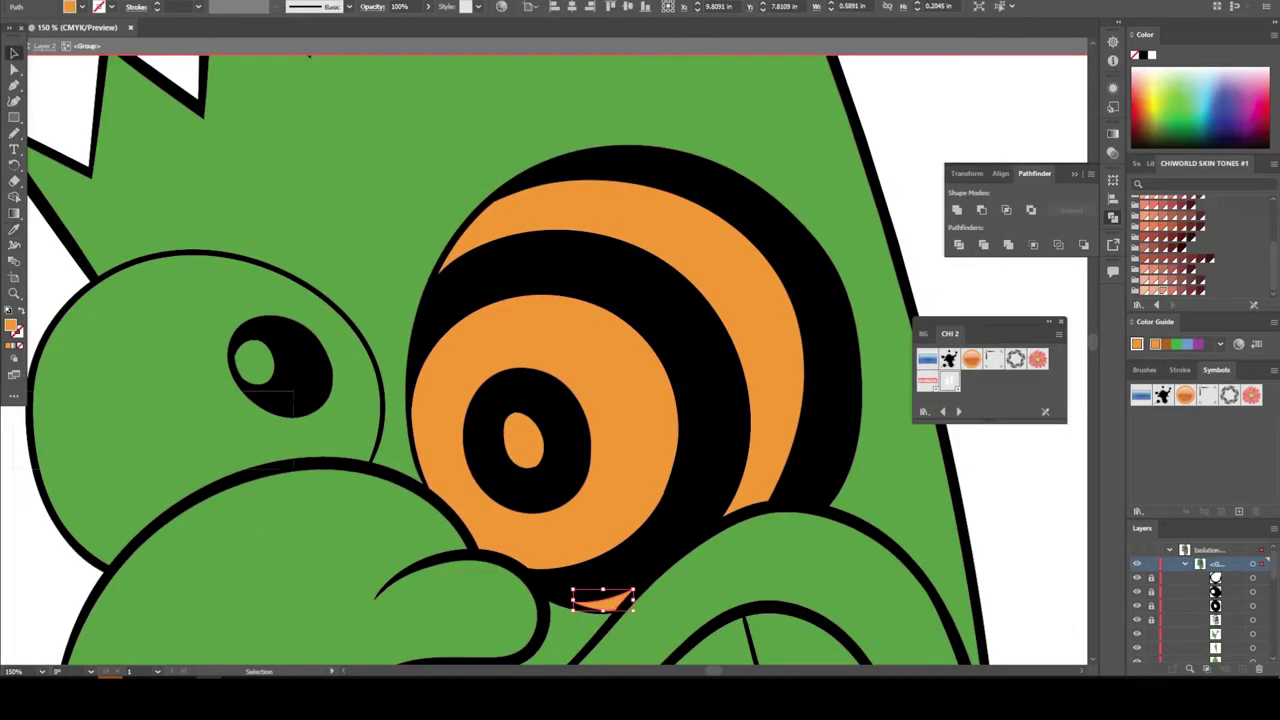
{"action": "left_click", "coordinate": [120, 400]}
{"action": "double_click", "coordinate": [11, 325]}
{"action": "left_click", "coordinate": [777, 246]}
Fill the nose and mouth group dark red.
{"action": "key", "text": "ctrl+0"}
{"action": "key", "text": "ctrl+equal"}
{"action": "key", "text": "ctrl+equal"}
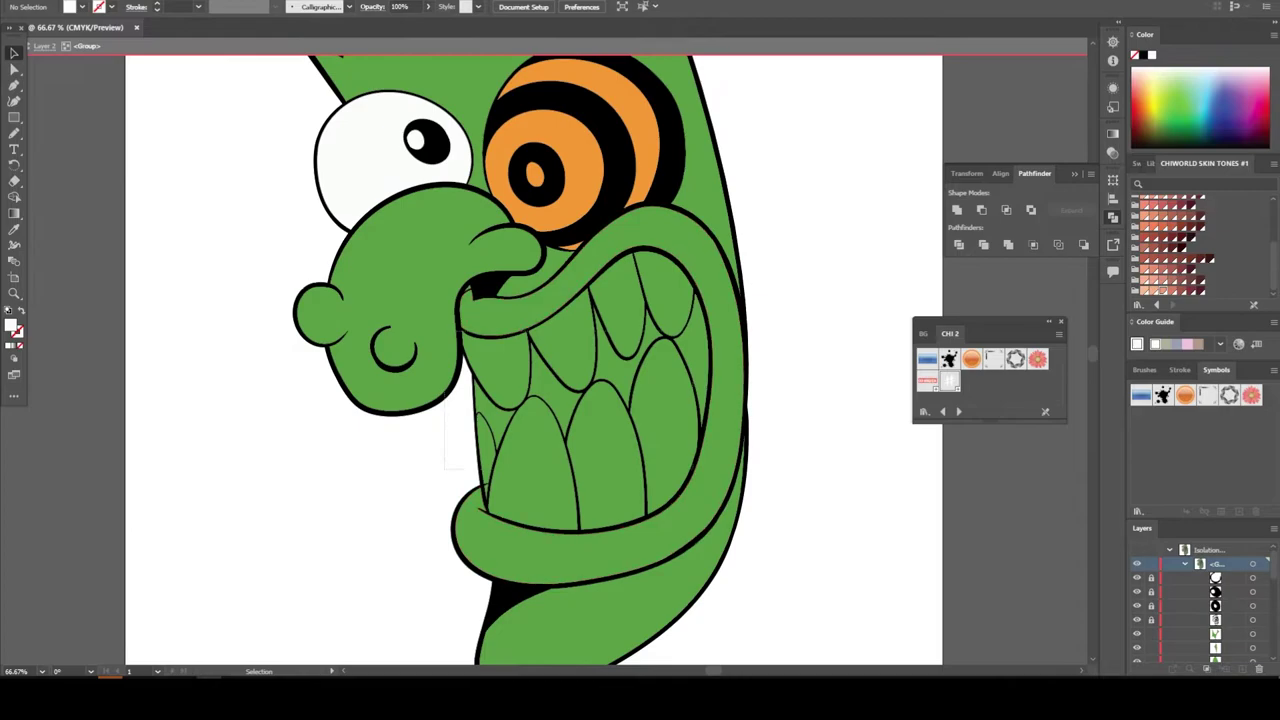
{"action": "left_click", "coordinate": [600, 470]}
{"action": "double_click", "coordinate": [11, 325]}
{"action": "left_click", "coordinate": [782, 247]}
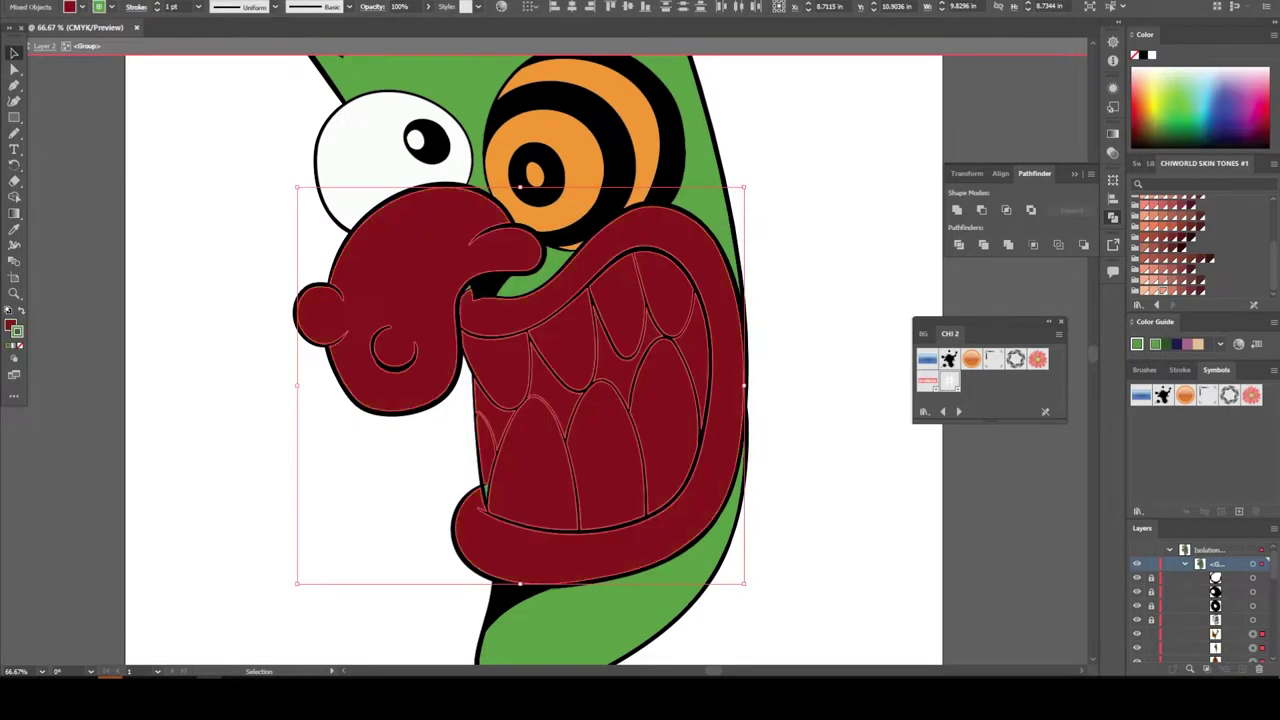
Fill the lip rim bright green, then select the upper teeth group for recolouring.
{"action": "left_click", "coordinate": [600, 520]}
{"action": "double_click", "coordinate": [11, 325]}
{"action": "left_click", "coordinate": [656, 368]}
{"action": "left_click", "coordinate": [630, 243]}
{"action": "left_click", "coordinate": [782, 247]}
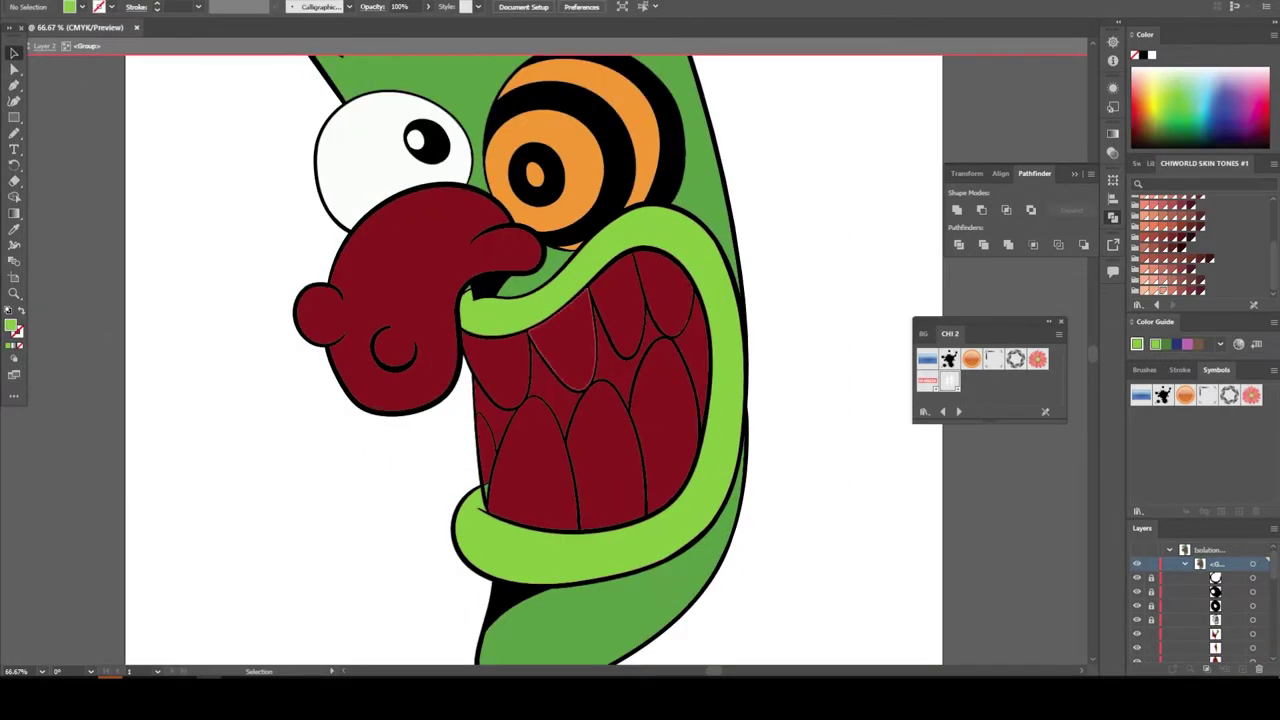
{"action": "left_click", "coordinate": [610, 320]}
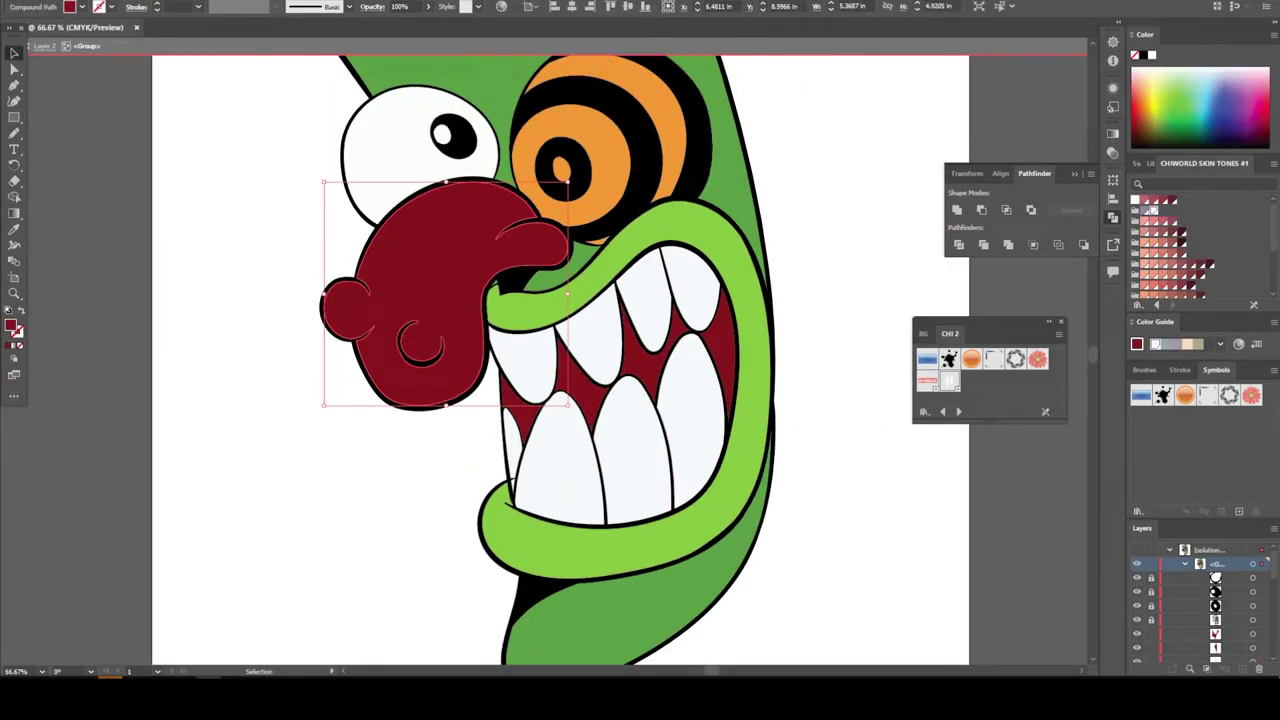
{"action": "double_click", "coordinate": [11, 325]}
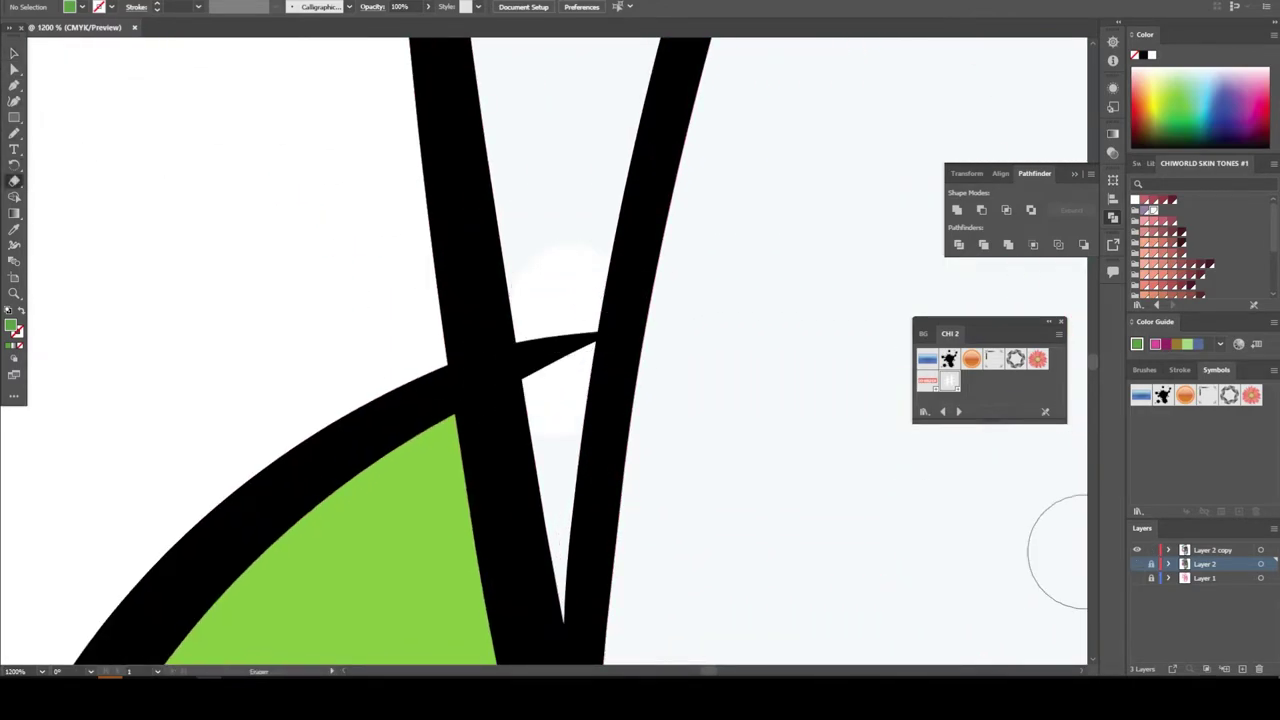
Make Layer 2 copy the active layer in the Layers panel.
{"action": "left_click", "coordinate": [1213, 550]}
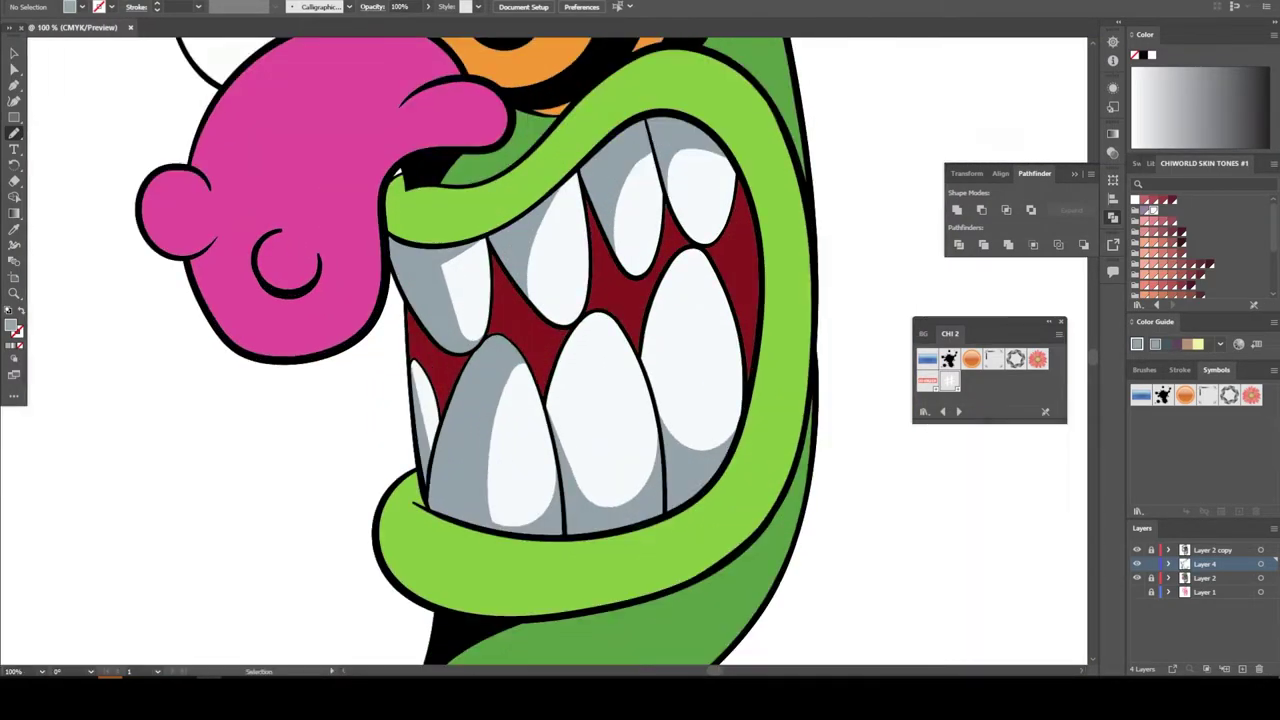
Apply the darker green shading colour to the lips and zoom out to the whole artwork.
{"action": "key", "text": "Return"}
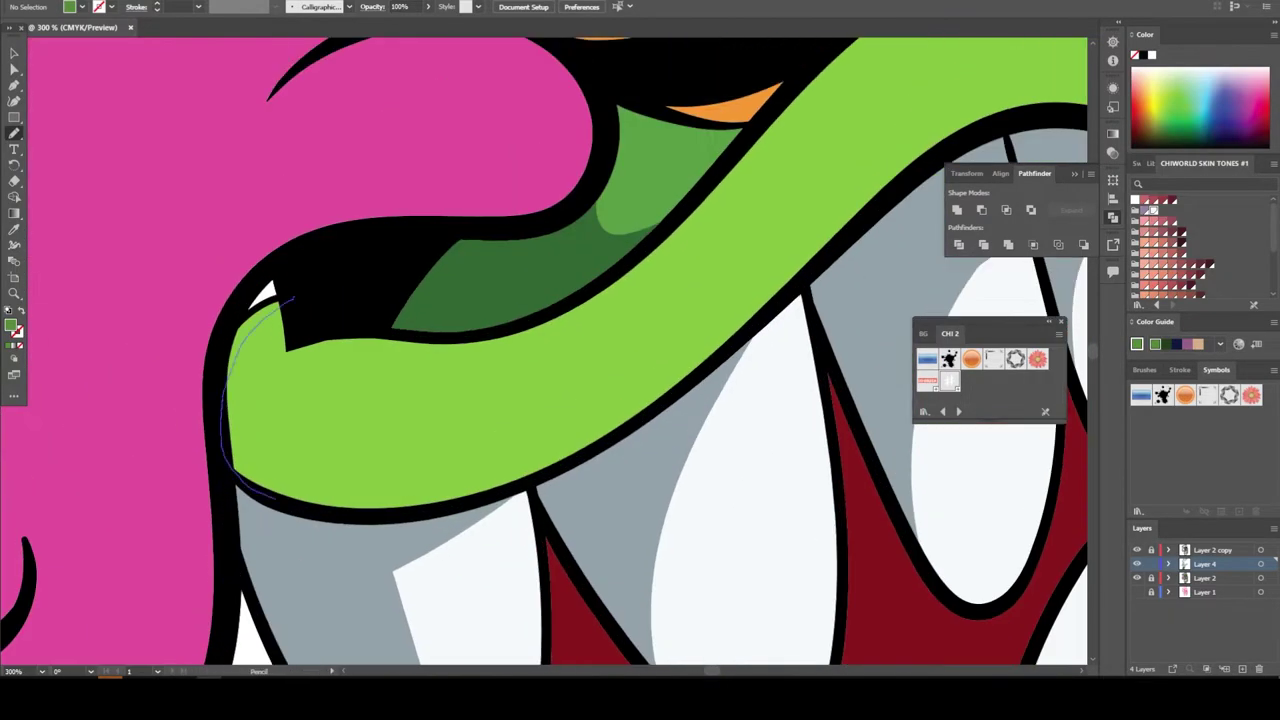
{"action": "key", "text": "ctrl+0"}
{"action": "scroll", "coordinate": [578, 494], "scroll_direction": "up", "scroll_amount": 5}
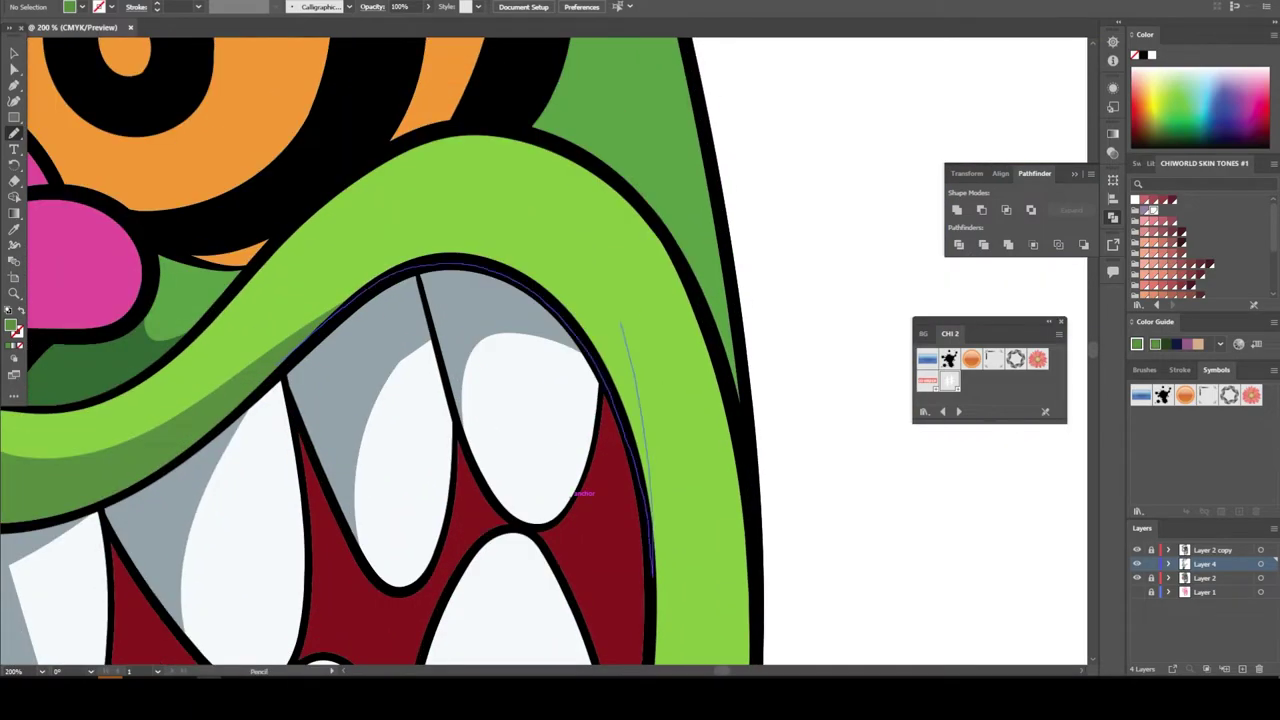
{"action": "key", "text": "ctrl+0"}
{"action": "scroll", "coordinate": [405, 563], "scroll_direction": "up", "scroll_amount": 4}
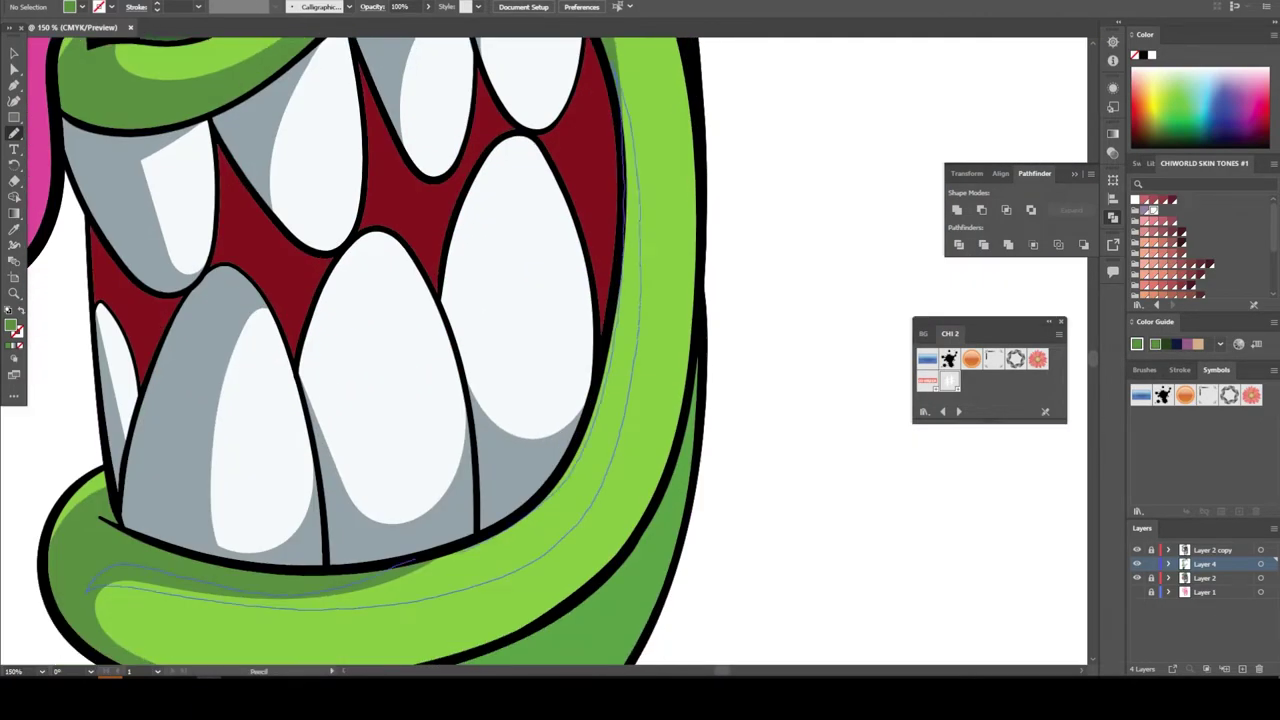
{"action": "key", "text": "ctrl+0"}
{"action": "scroll", "coordinate": [440, 225], "scroll_direction": "up", "scroll_amount": 4}
Sample the nose pink, set a darker pink, and draw shadows along the nose's bottom and top.
{"action": "key", "text": "i"}
{"action": "left_click", "coordinate": [300, 250]}
{"action": "double_click", "coordinate": [13, 325]}
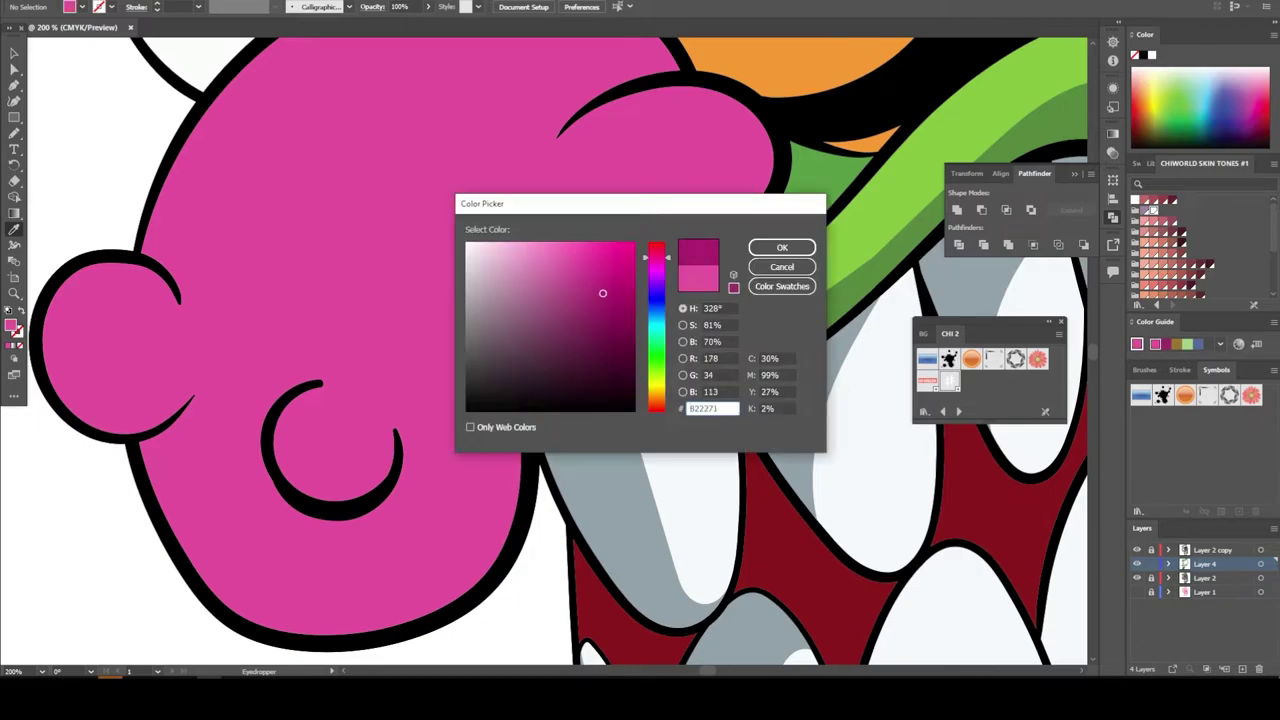
{"action": "key", "text": "Return"}
{"action": "key", "text": "n"}
{"action": "scroll", "coordinate": [558, 351], "scroll_direction": "down", "scroll_amount": 1}
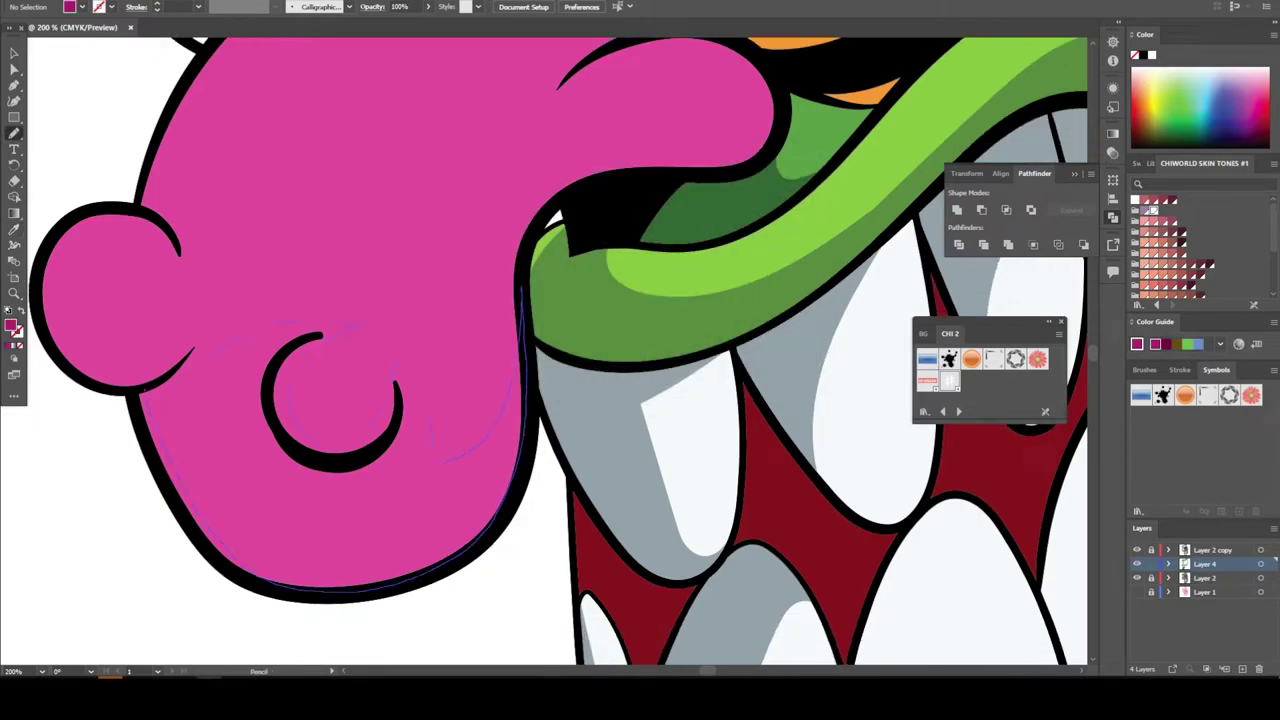
{"action": "left_click_drag", "start_coordinate": [520, 290], "coordinate": [520, 290]}
{"action": "scroll", "coordinate": [145, 408], "scroll_direction": "down", "scroll_amount": 2}
{"action": "scroll", "coordinate": [145, 408], "scroll_direction": "up", "scroll_amount": 2}
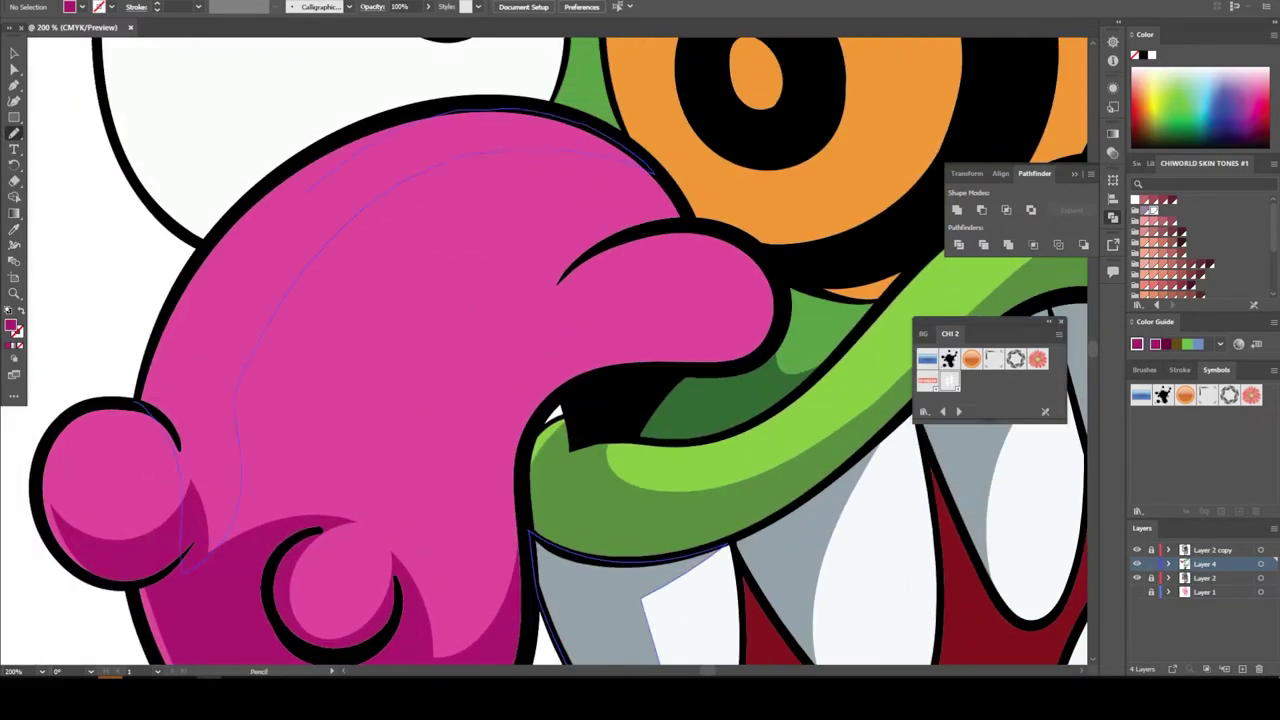
{"action": "left_click_drag", "start_coordinate": [145, 408], "coordinate": [150, 405]}
Draw a dark crescent shadow and a light-pink highlight on the nose ball.
{"action": "scroll", "coordinate": [150, 405], "scroll_direction": "down", "scroll_amount": 2}
{"action": "scroll", "coordinate": [300, 300], "scroll_direction": "down", "scroll_amount": 1}
{"action": "scroll", "coordinate": [500, 300], "scroll_direction": "up", "scroll_amount": 3}
{"action": "left_click_drag", "start_coordinate": [610, 230], "coordinate": [615, 258]}
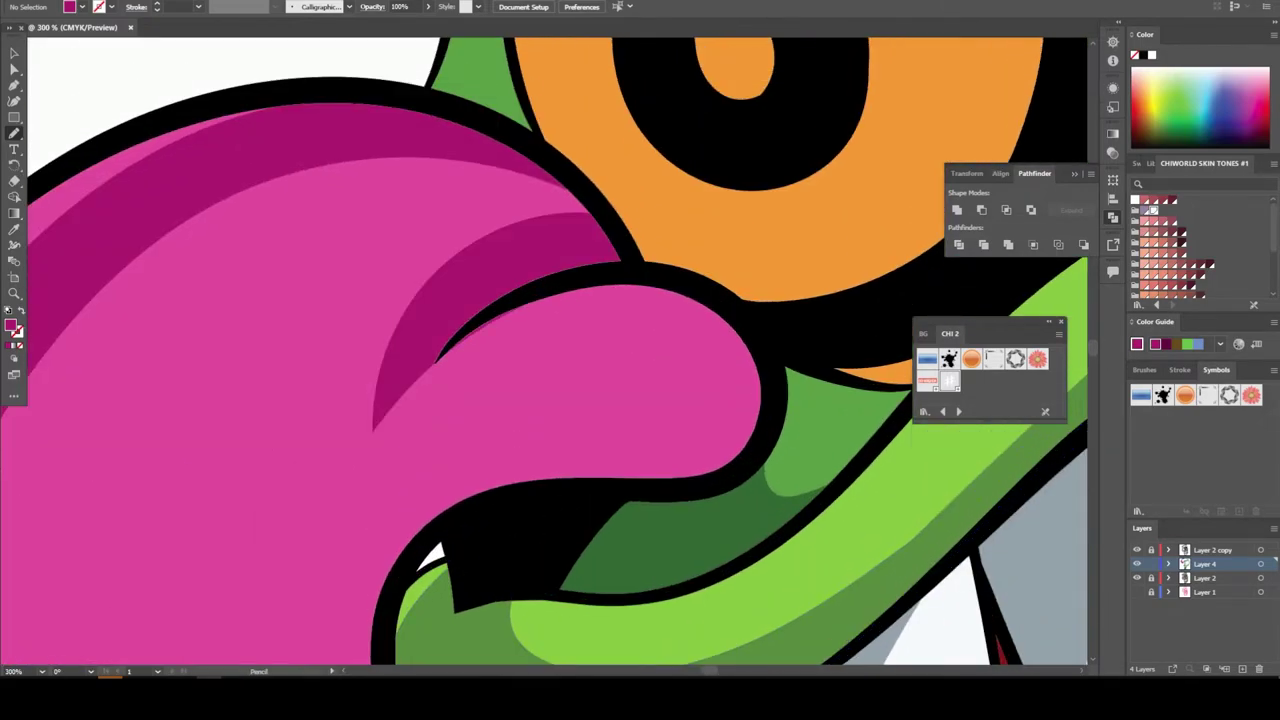
{"action": "scroll", "coordinate": [544, 342], "scroll_direction": "down", "scroll_amount": 3}
{"action": "scroll", "coordinate": [544, 342], "scroll_direction": "up", "scroll_amount": 1}
{"action": "left_click_drag", "start_coordinate": [265, 325], "coordinate": [262, 322]}
{"action": "scroll", "coordinate": [695, 598], "scroll_direction": "up", "scroll_amount": 3}
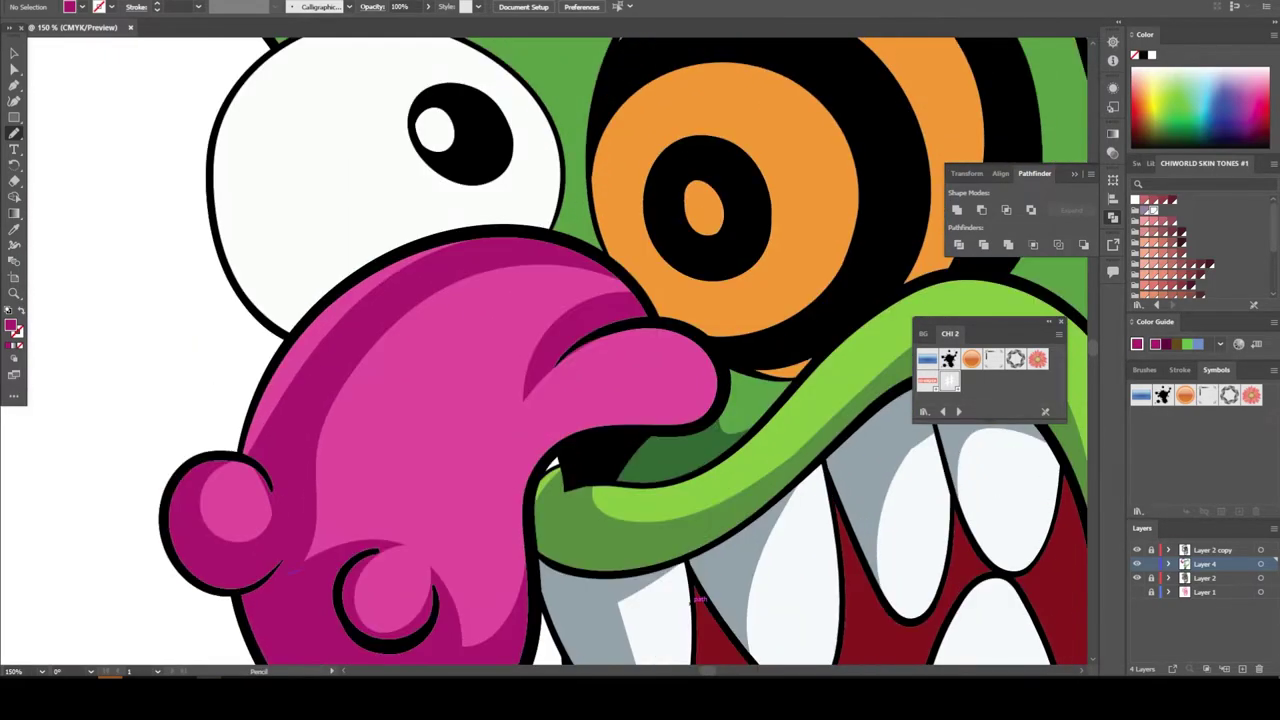
{"action": "scroll", "coordinate": [697, 600], "scroll_direction": "down", "scroll_amount": 3}
{"action": "scroll", "coordinate": [697, 600], "scroll_direction": "up", "scroll_amount": 4}
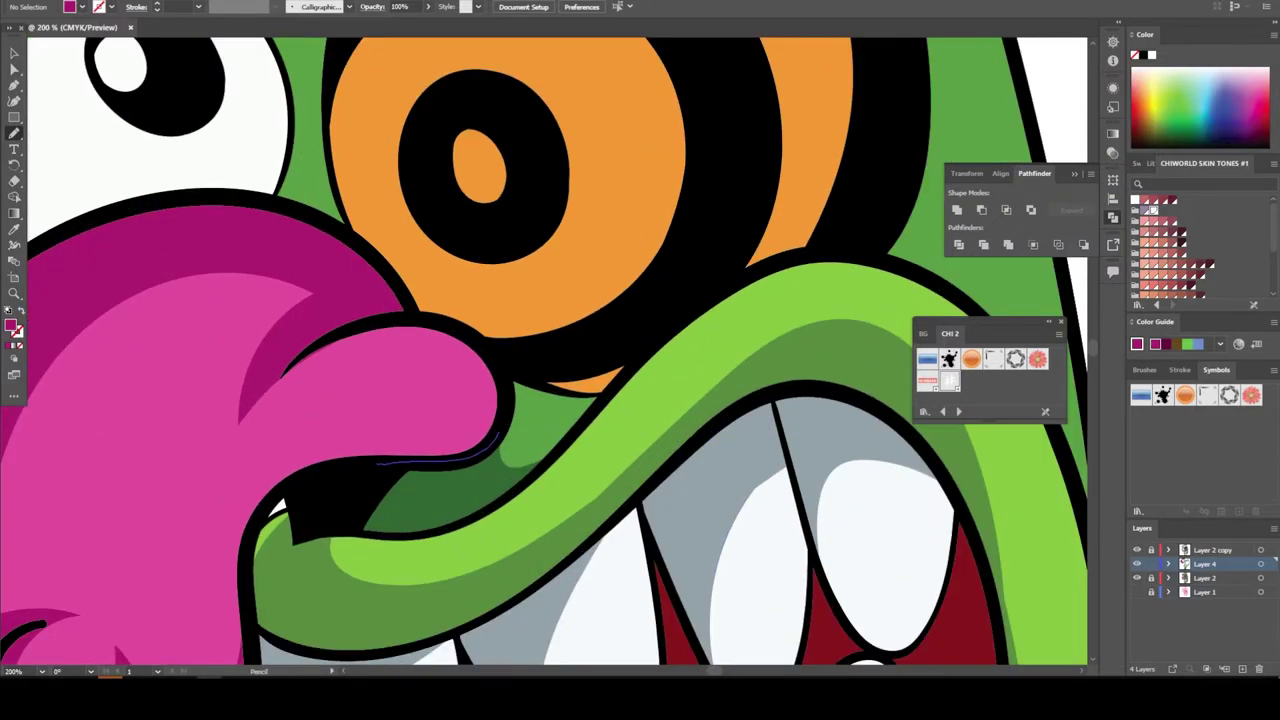
{"action": "scroll", "coordinate": [697, 600], "scroll_direction": "up", "scroll_amount": 2}
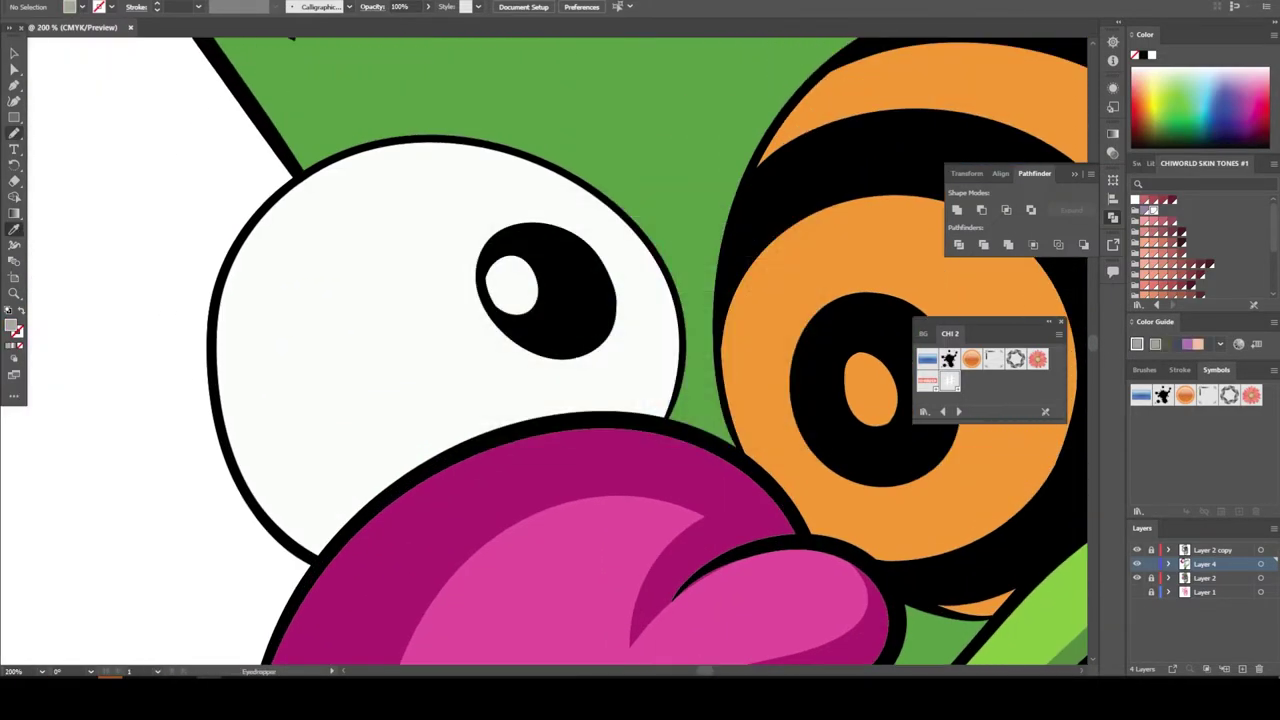
Trace a darker shadow shape along the hair spike edge with the Pencil.
{"action": "scroll", "coordinate": [650, 400], "scroll_direction": "down", "scroll_amount": 3}
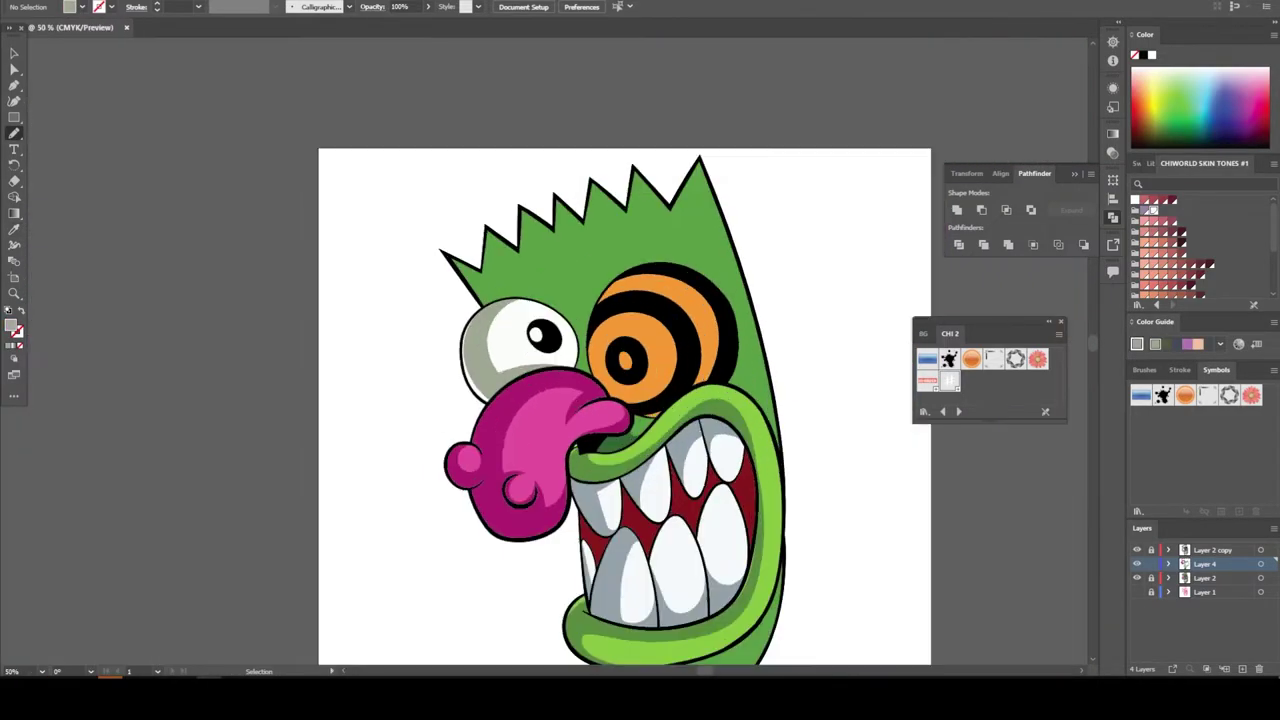
{"action": "scroll", "coordinate": [650, 400], "scroll_direction": "up", "scroll_amount": 1}
{"action": "key", "text": "a"}
{"action": "scroll", "coordinate": [650, 400], "scroll_direction": "down", "scroll_amount": 1}
{"action": "scroll", "coordinate": [517, 340], "scroll_direction": "up", "scroll_amount": 3}
{"action": "key", "text": "n"}
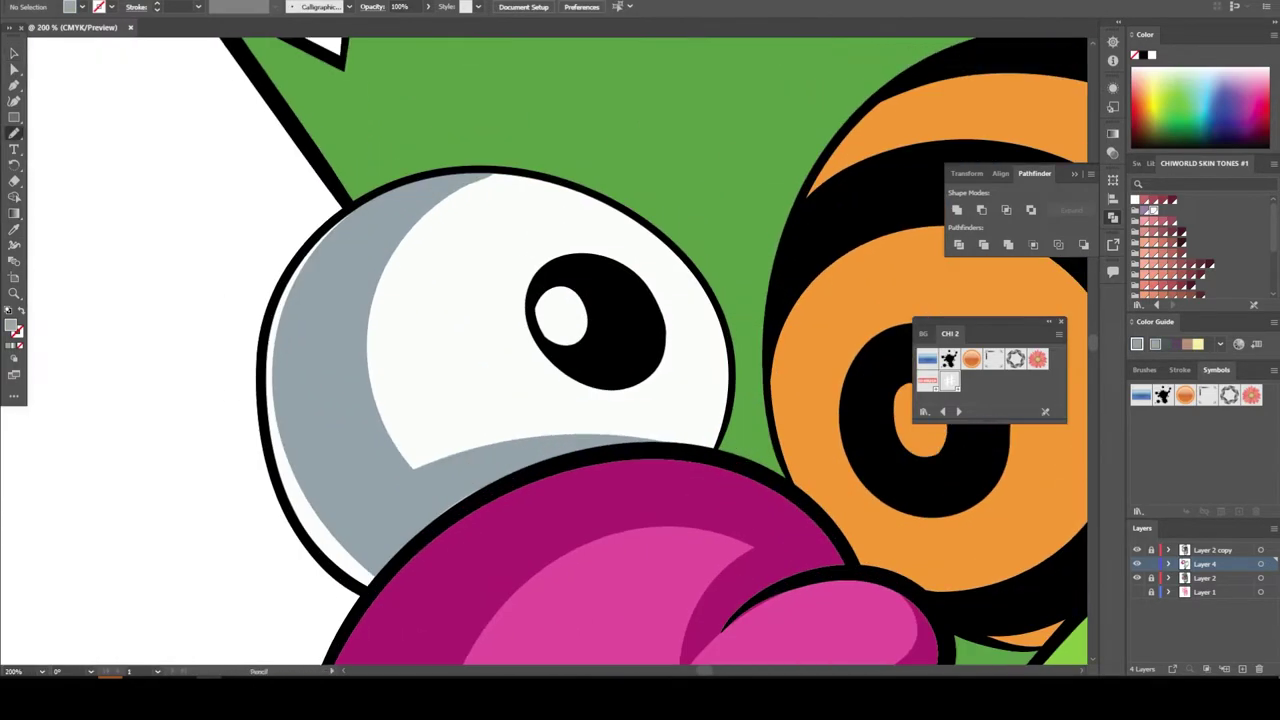
{"action": "scroll", "coordinate": [650, 400], "scroll_direction": "down", "scroll_amount": 3}
{"action": "scroll", "coordinate": [650, 400], "scroll_direction": "up", "scroll_amount": 2}
{"action": "key", "text": "i"}
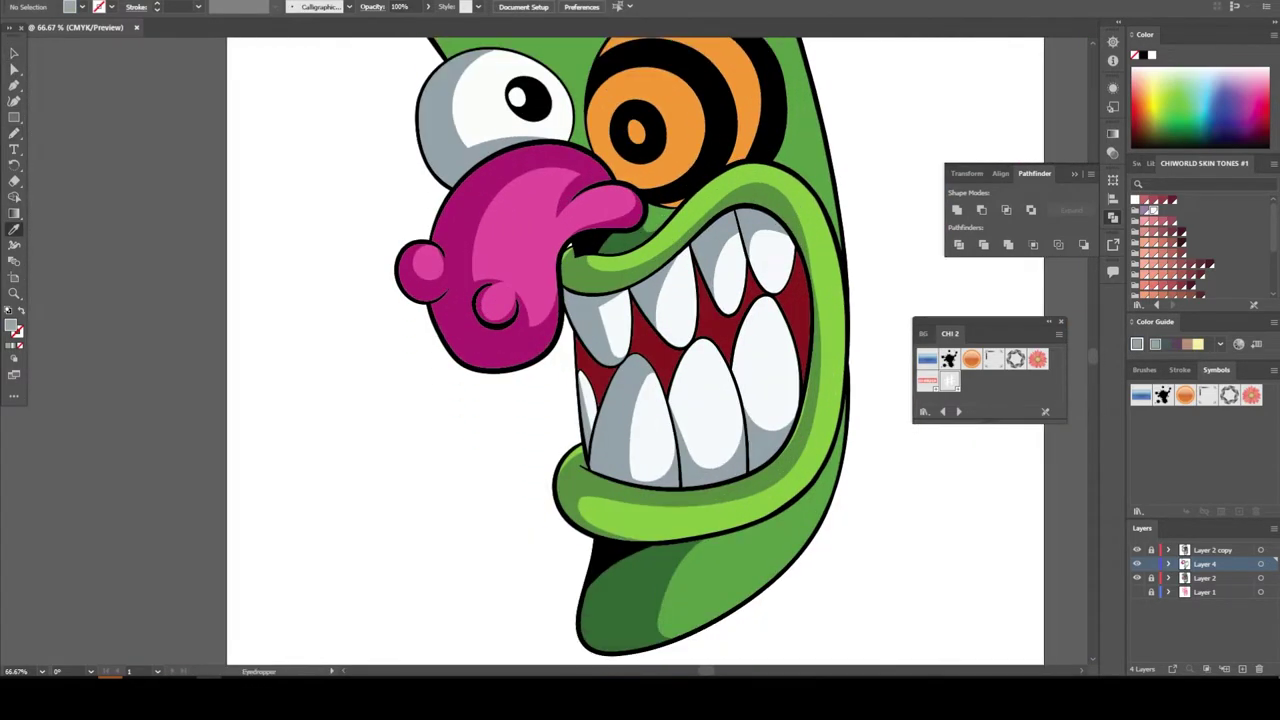
{"action": "scroll", "coordinate": [517, 300], "scroll_direction": "up", "scroll_amount": 3}
{"action": "key", "text": "n"}
{"action": "left_click_drag", "start_coordinate": [265, 290], "coordinate": [484, 421]}
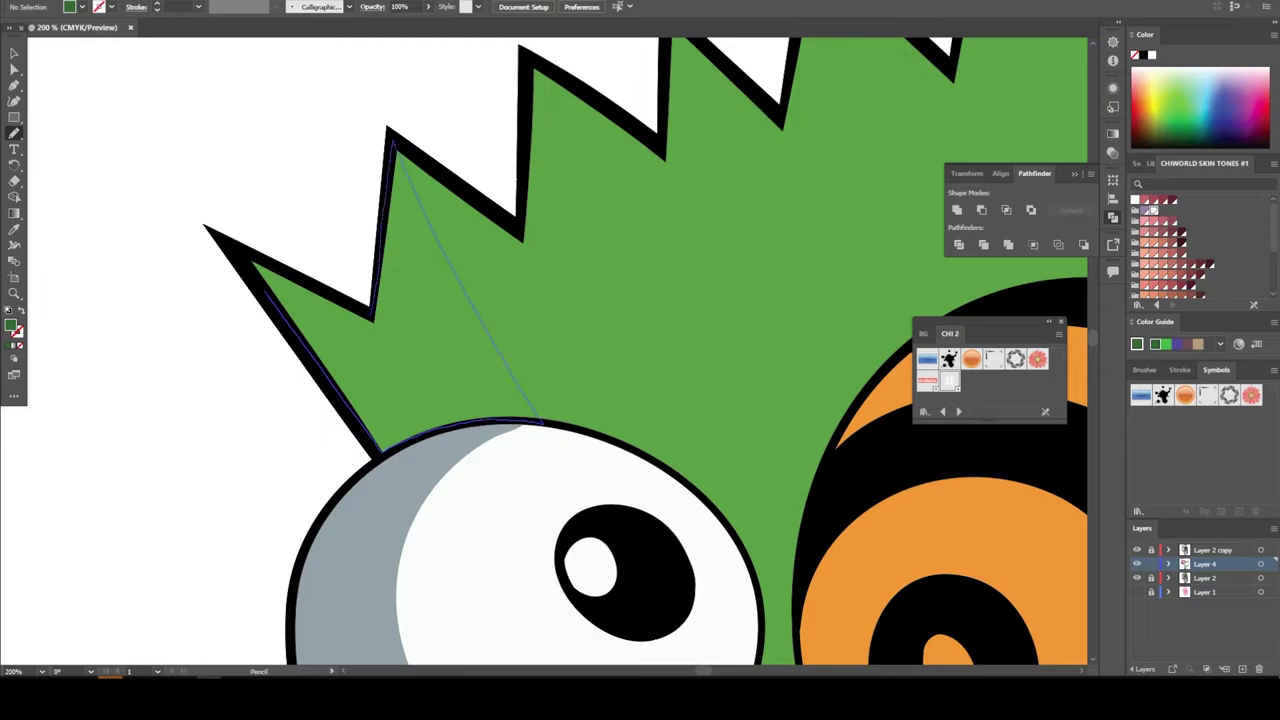
{"action": "scroll", "coordinate": [462, 596], "scroll_direction": "down", "scroll_amount": 3}
{"action": "scroll", "coordinate": [462, 596], "scroll_direction": "up", "scroll_amount": 3}
Draw shadow shapes along the mouth's right edge and fill the eye shading darker orange.
{"action": "scroll", "coordinate": [462, 596], "scroll_direction": "up", "scroll_amount": 1}
{"action": "scroll", "coordinate": [462, 596], "scroll_direction": "up", "scroll_amount": 2}
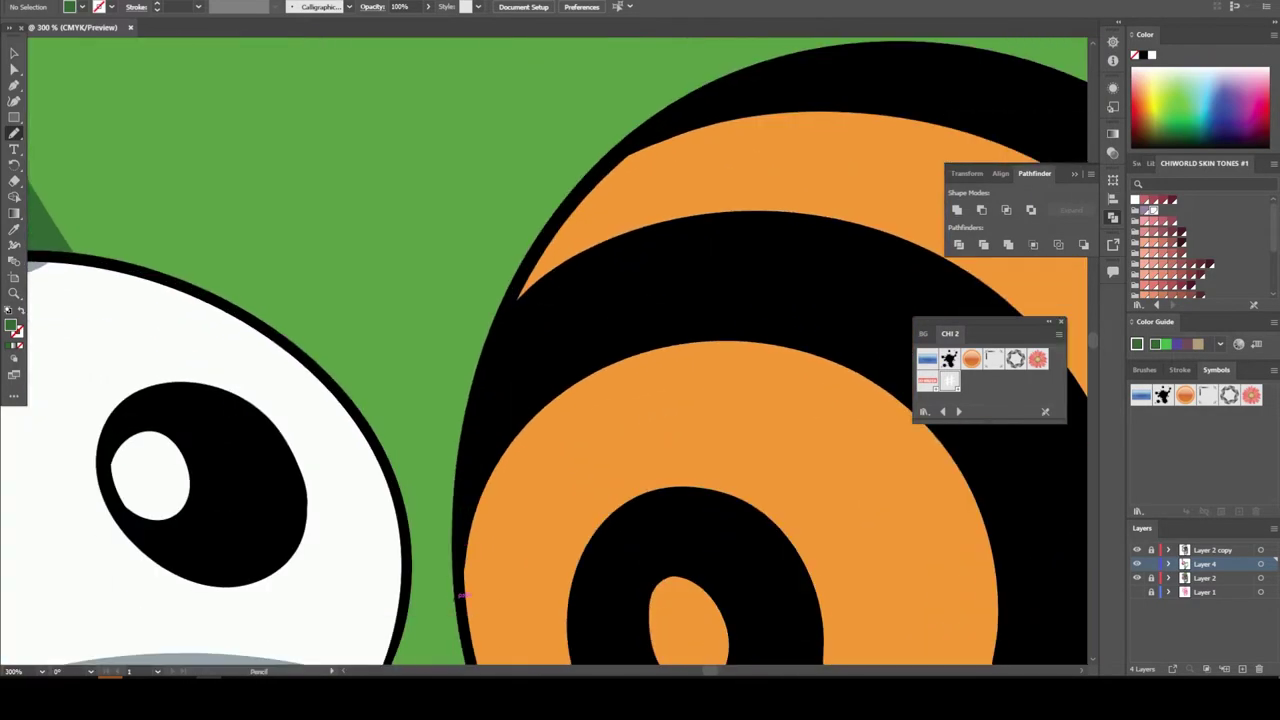
{"action": "scroll", "coordinate": [462, 596], "scroll_direction": "down", "scroll_amount": 2}
{"action": "left_click_drag", "start_coordinate": [462, 596], "coordinate": [110, 182]}
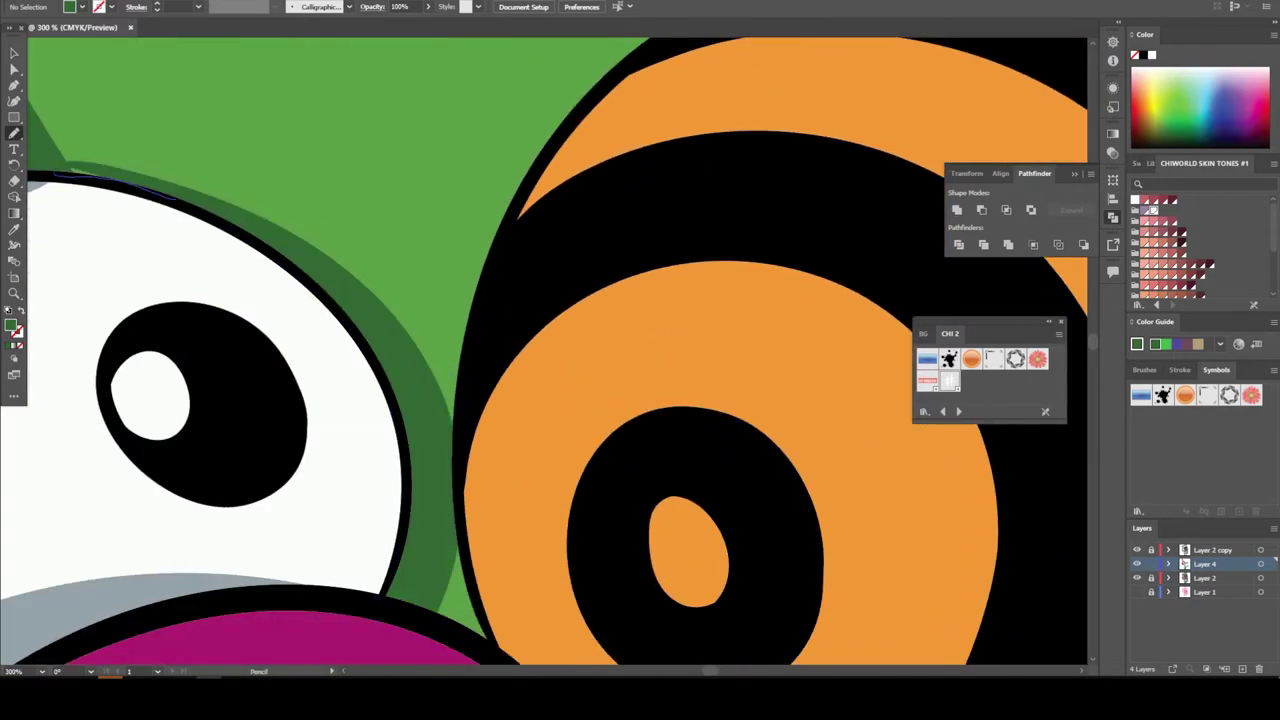
{"action": "scroll", "coordinate": [460, 400], "scroll_direction": "down", "scroll_amount": 3}
{"action": "scroll", "coordinate": [460, 400], "scroll_direction": "up", "scroll_amount": 2}
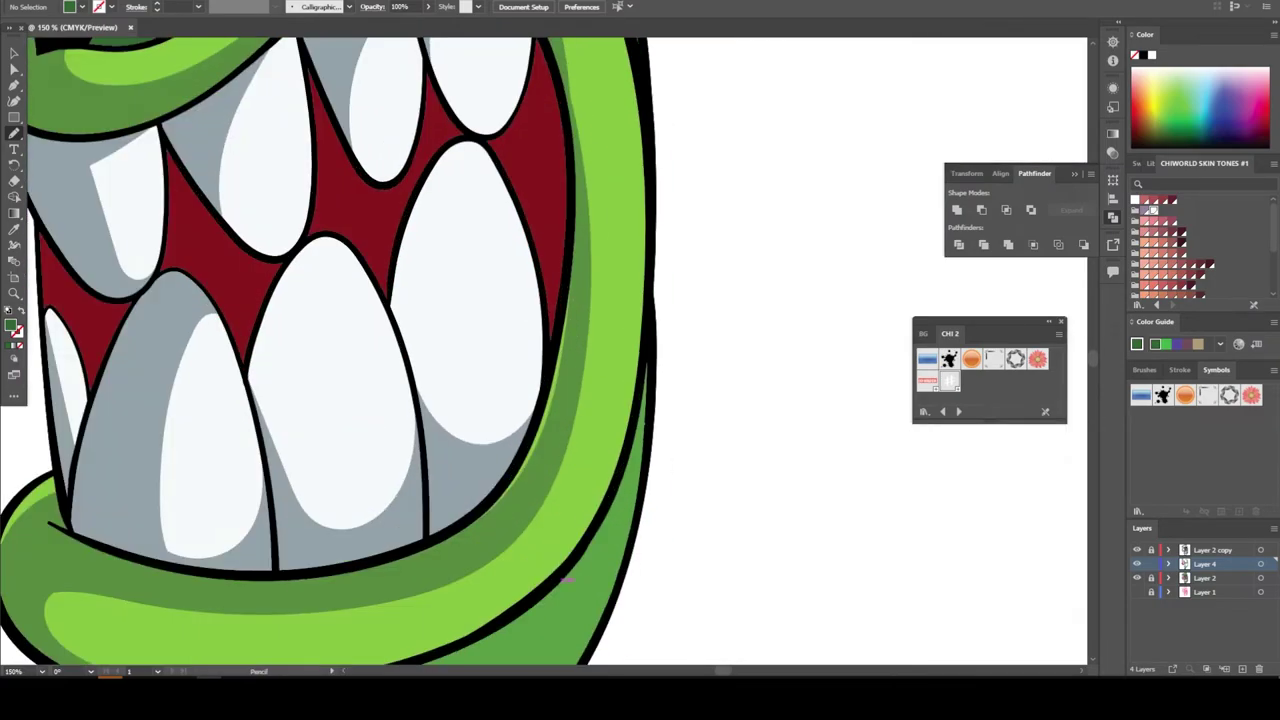
{"action": "left_click_drag", "start_coordinate": [650, 230], "coordinate": [563, 578]}
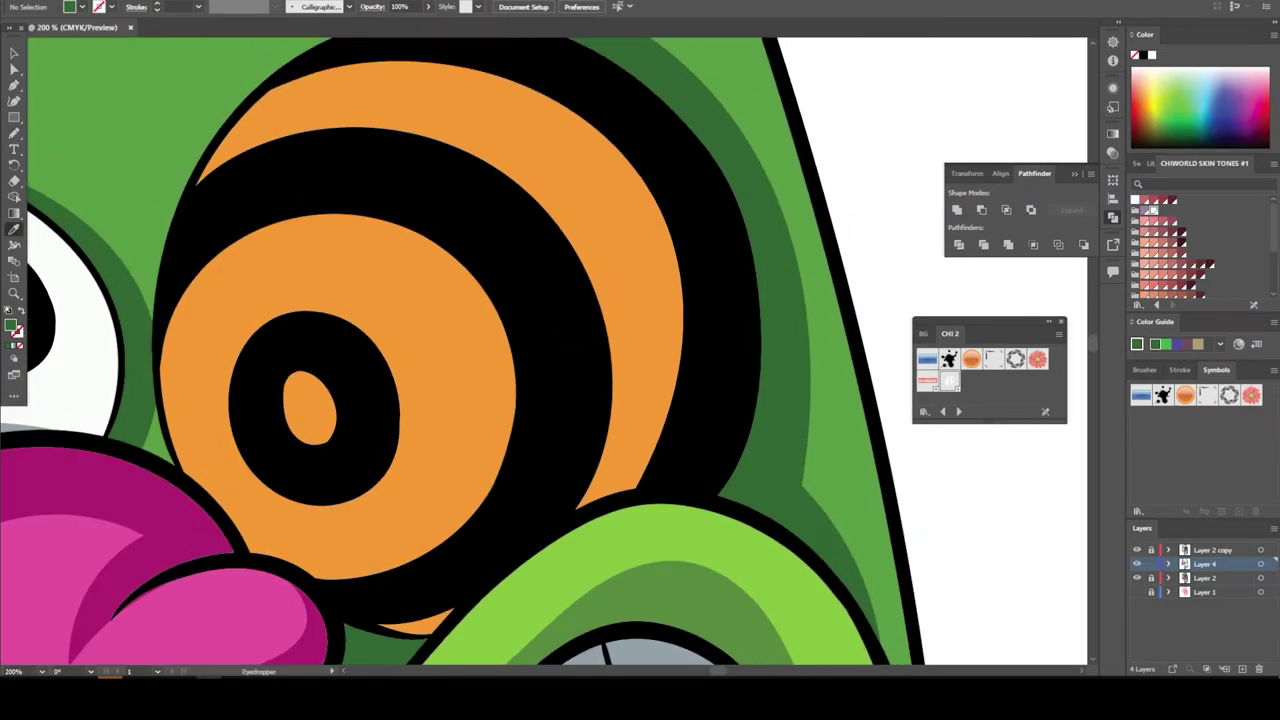
{"action": "double_click", "coordinate": [10, 325]}
{"action": "key", "text": "Return"}
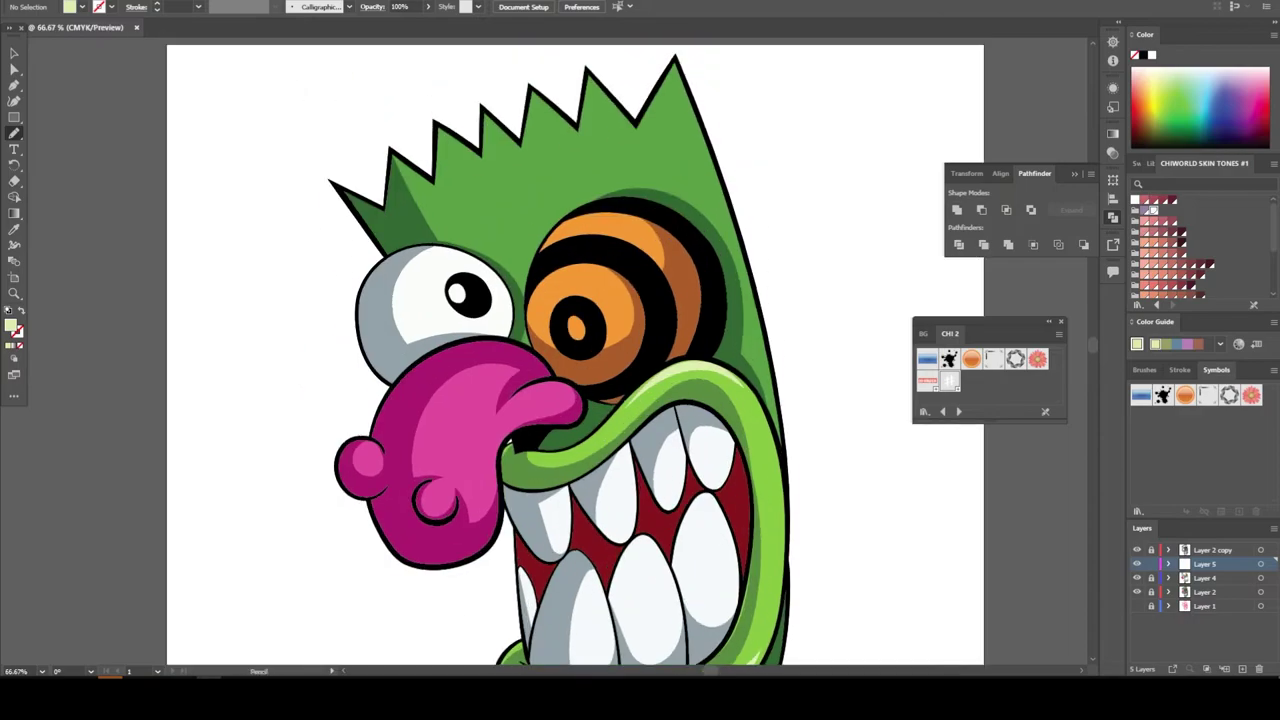
Zoom in twice on the green hair spikes to finish their shading.
{"action": "key", "text": "ctrl+plus"}
{"action": "key", "text": "ctrl+plus"}
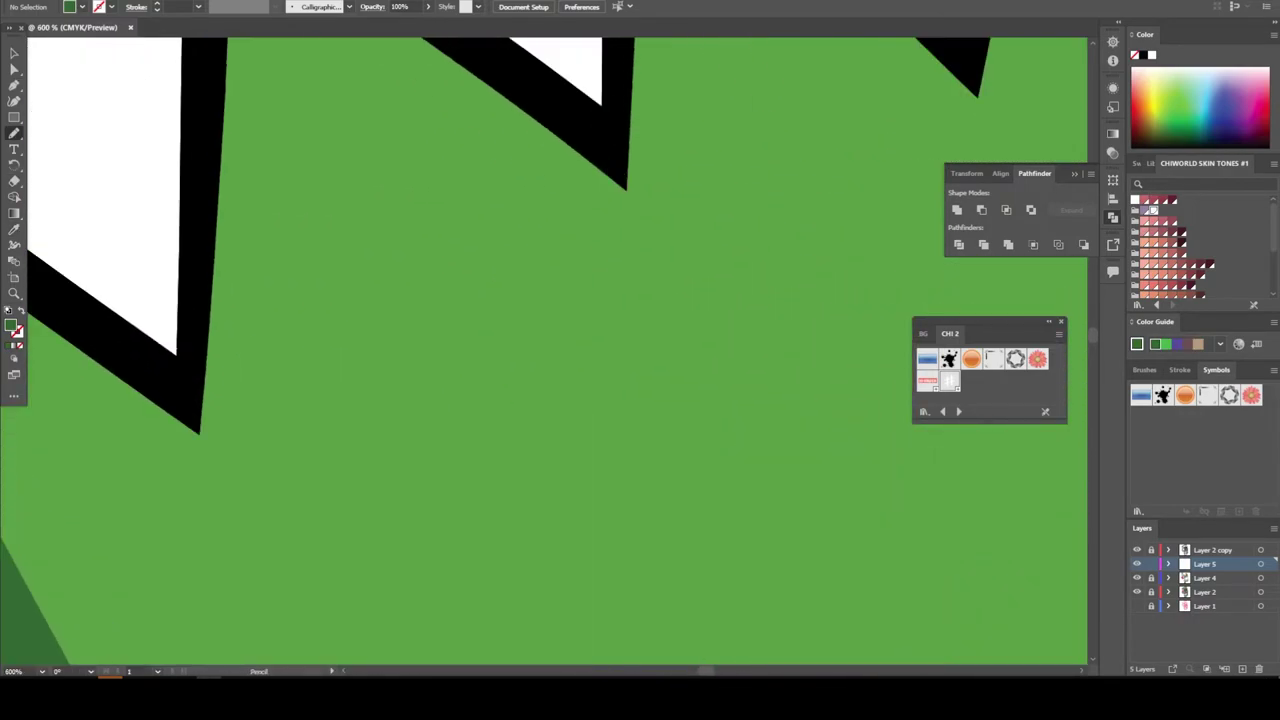
{"action": "key", "text": "ctrl+plus"}
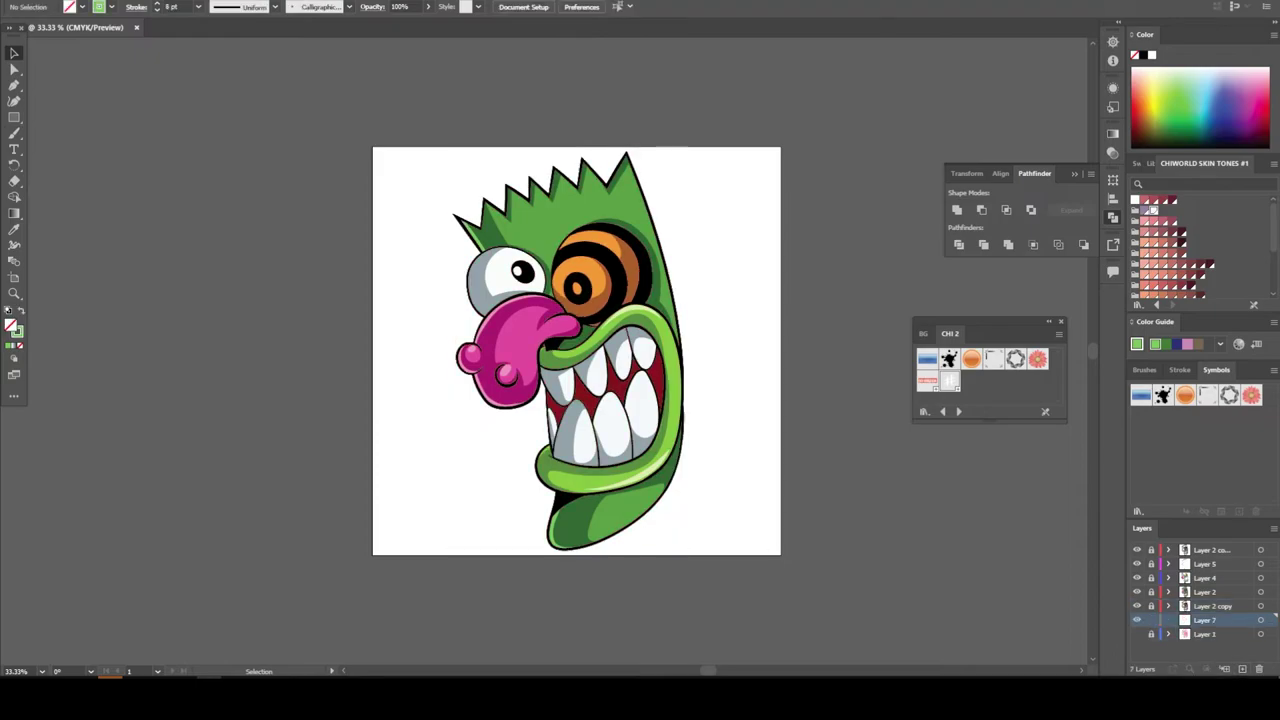
Position the black background over the artboard and group the selected face artwork.
{"action": "left_click_drag", "start_coordinate": [695, 400], "coordinate": [718, 390]}
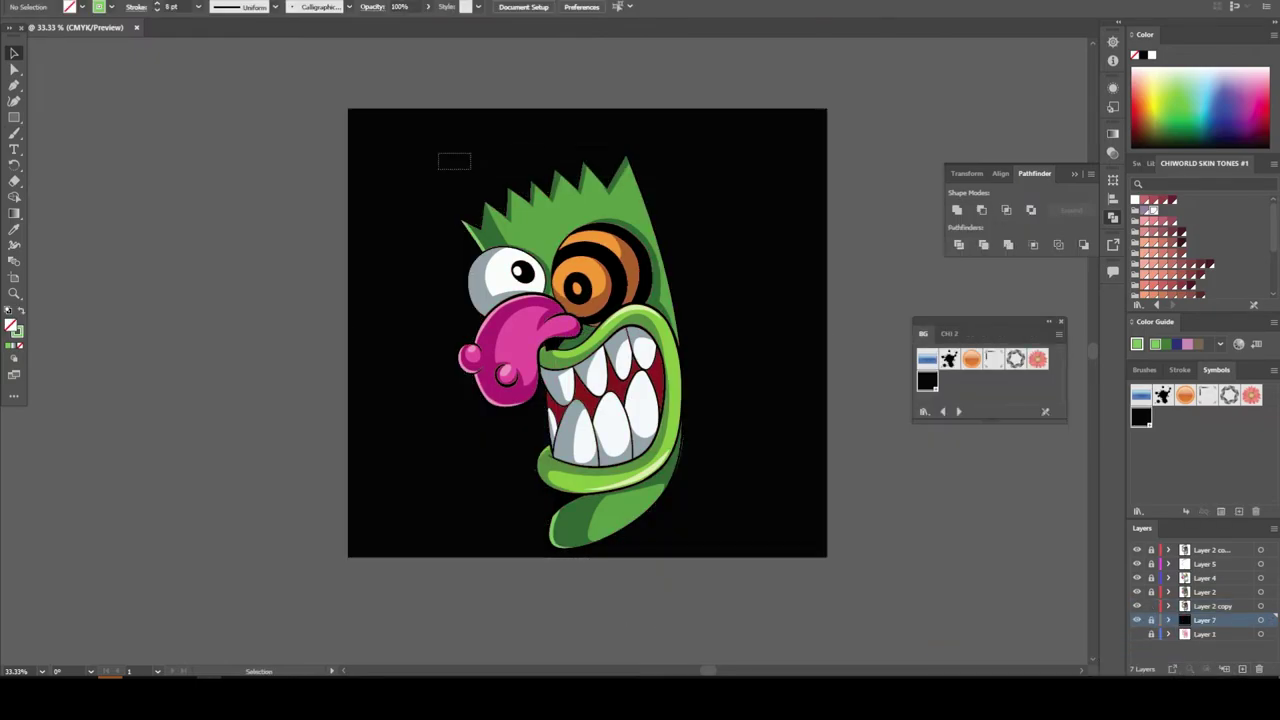
{"action": "left_click_drag", "start_coordinate": [438, 152], "coordinate": [472, 170]}
{"action": "left_click_drag", "start_coordinate": [737, 222], "coordinate": [497, 455]}
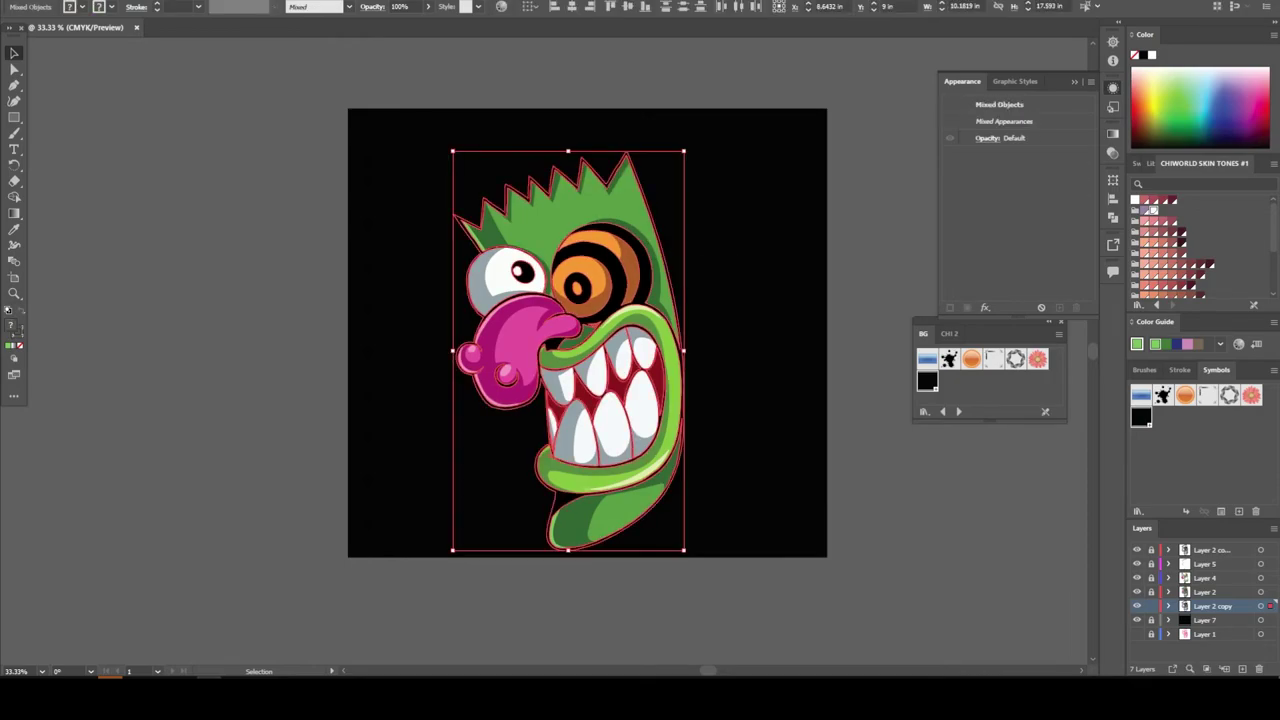
{"action": "left_click", "coordinate": [330, 157]}
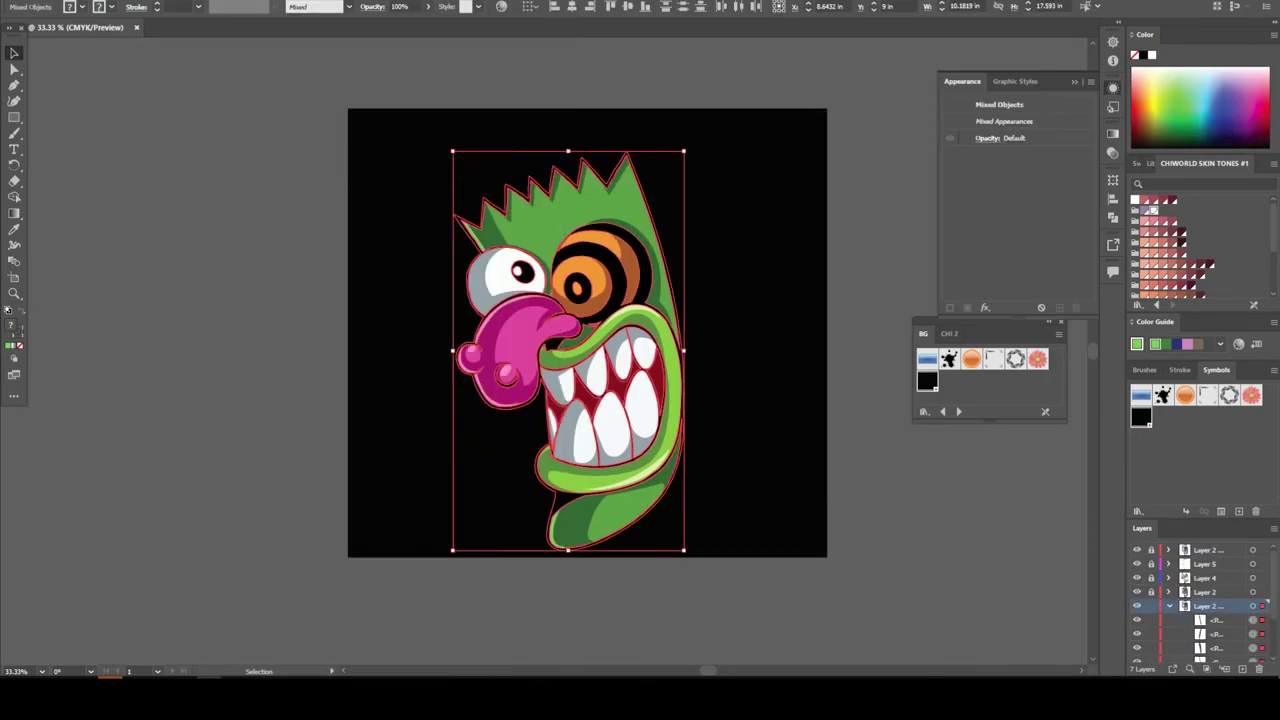
{"action": "left_click", "coordinate": [1169, 606]}
{"action": "left_click", "coordinate": [1169, 606]}
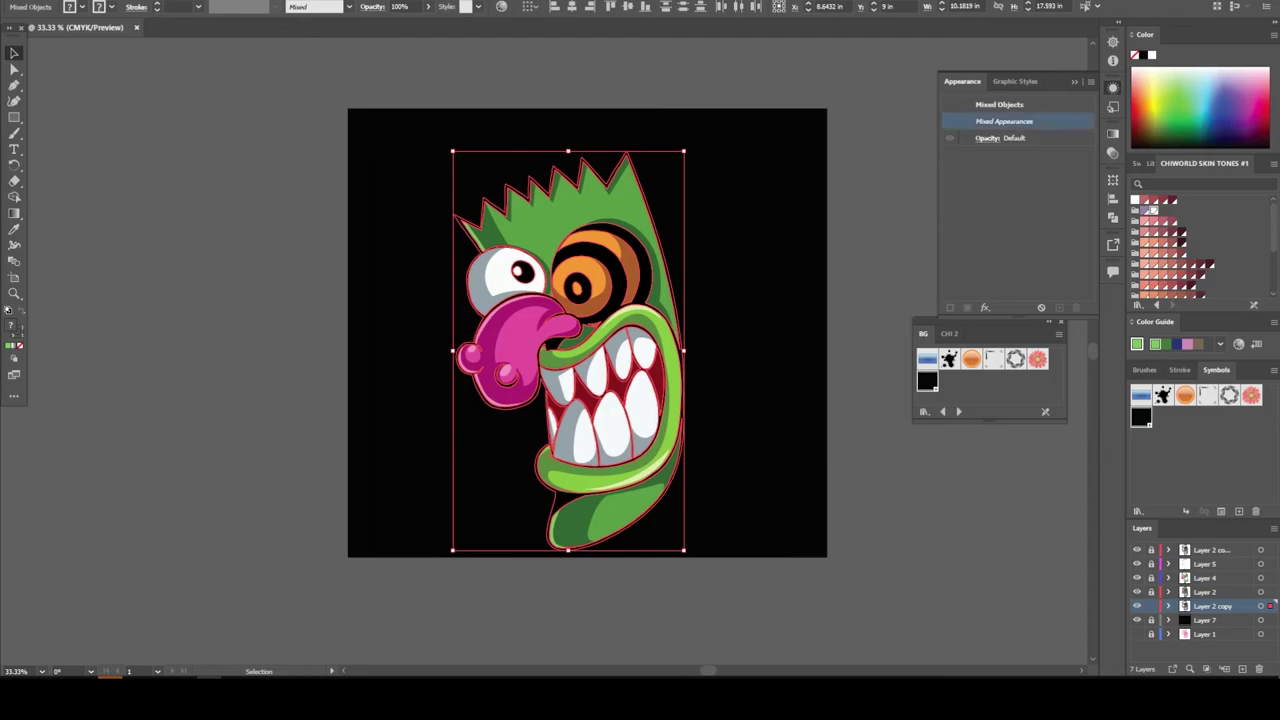
{"action": "key", "text": "ctrl+g"}
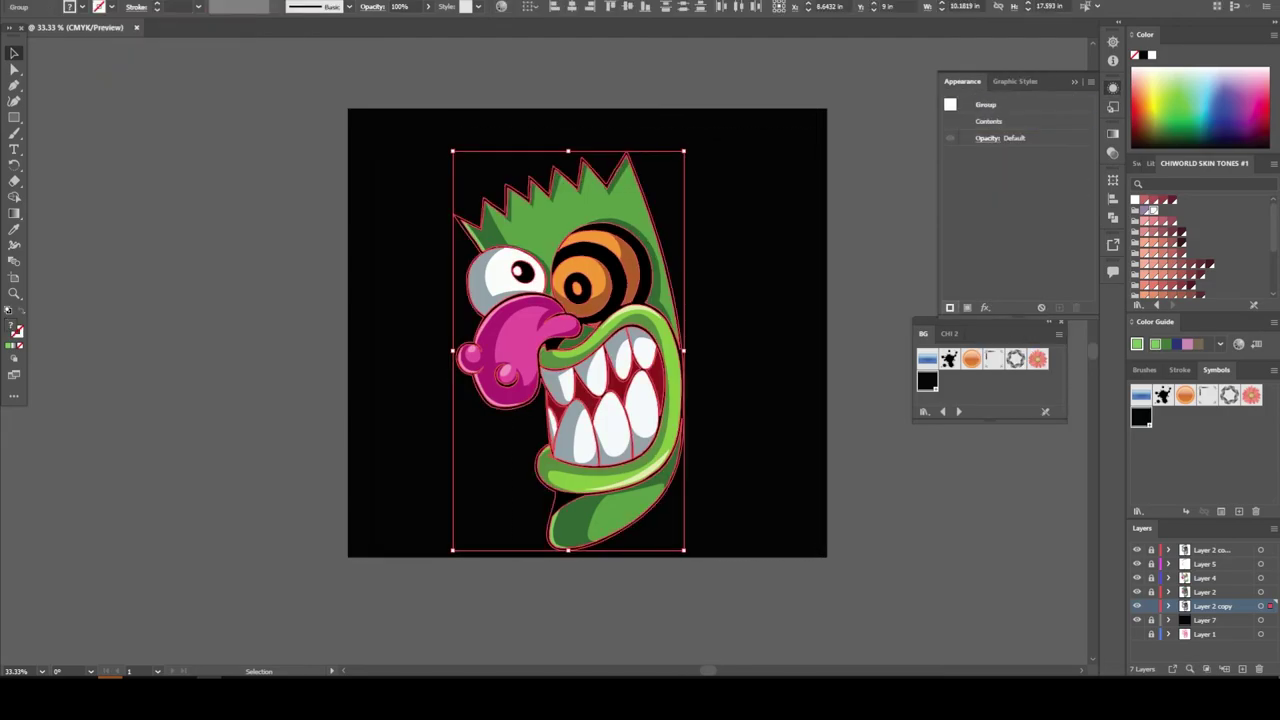
Add a white 21 pt stroke to the group's appearance, then deselect.
{"action": "left_click", "coordinate": [967, 307]}
{"action": "left_click", "coordinate": [1008, 121]}
{"action": "left_click", "coordinate": [877, 140]}
{"action": "left_click", "coordinate": [1050, 121]}
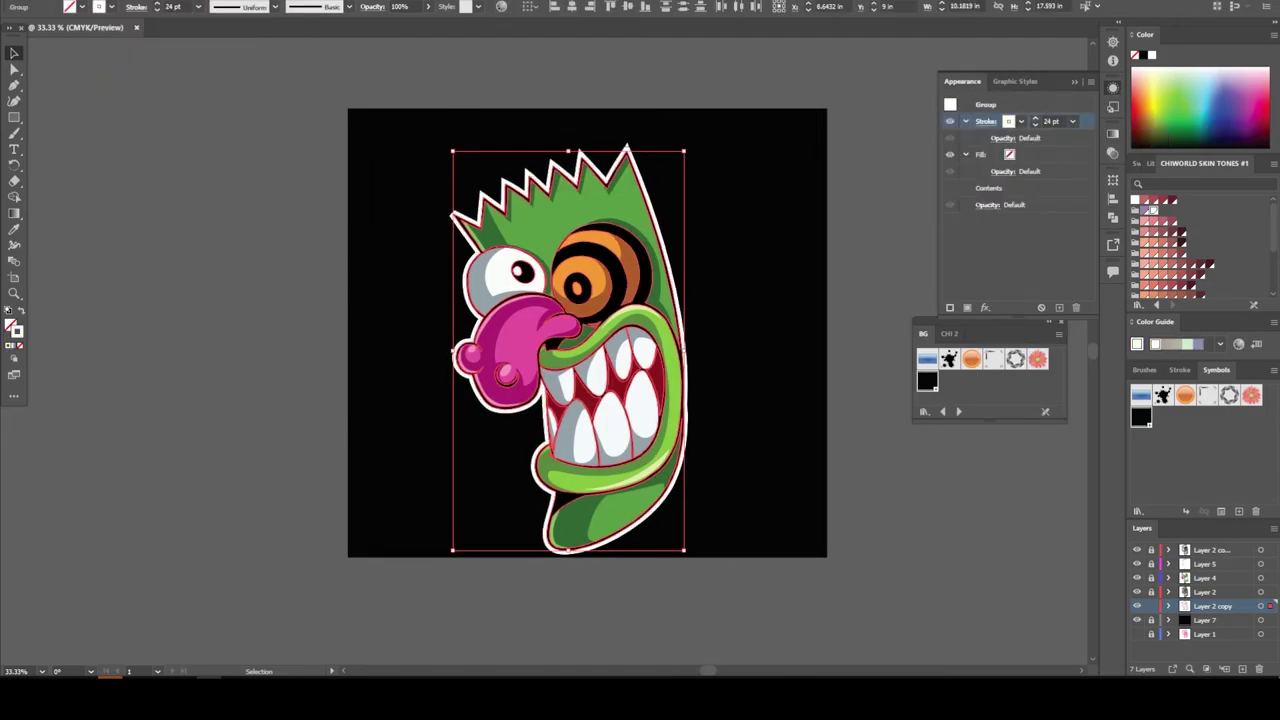
{"action": "key", "text": "Down"}
{"action": "key", "text": "Down"}
{"action": "key", "text": "Down"}
{"action": "key", "text": "ctrl+shift+a"}
{"action": "scroll", "coordinate": [587, 317], "scroll_direction": "down", "scroll_amount": 1}
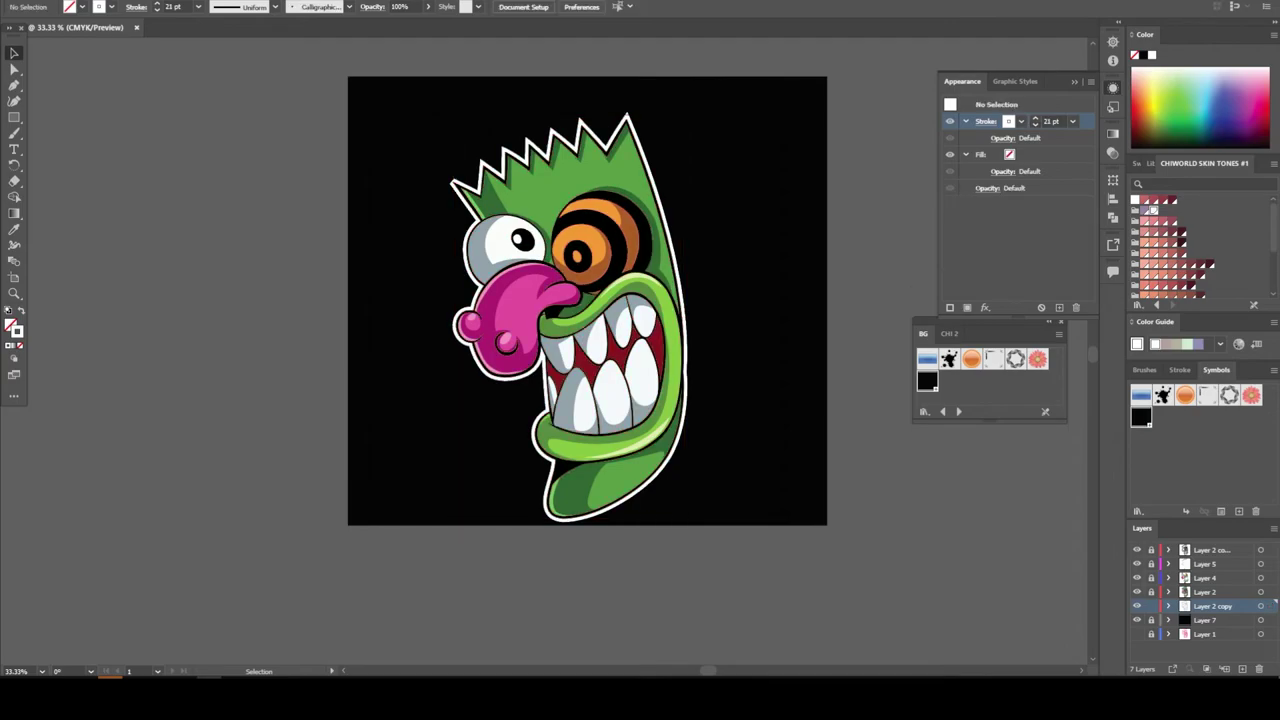
Place the red handle tag from the CHIWORLD TAG library on the chin.
{"action": "left_click", "coordinate": [924, 411]}
{"action": "left_click", "coordinate": [1100, 646]}
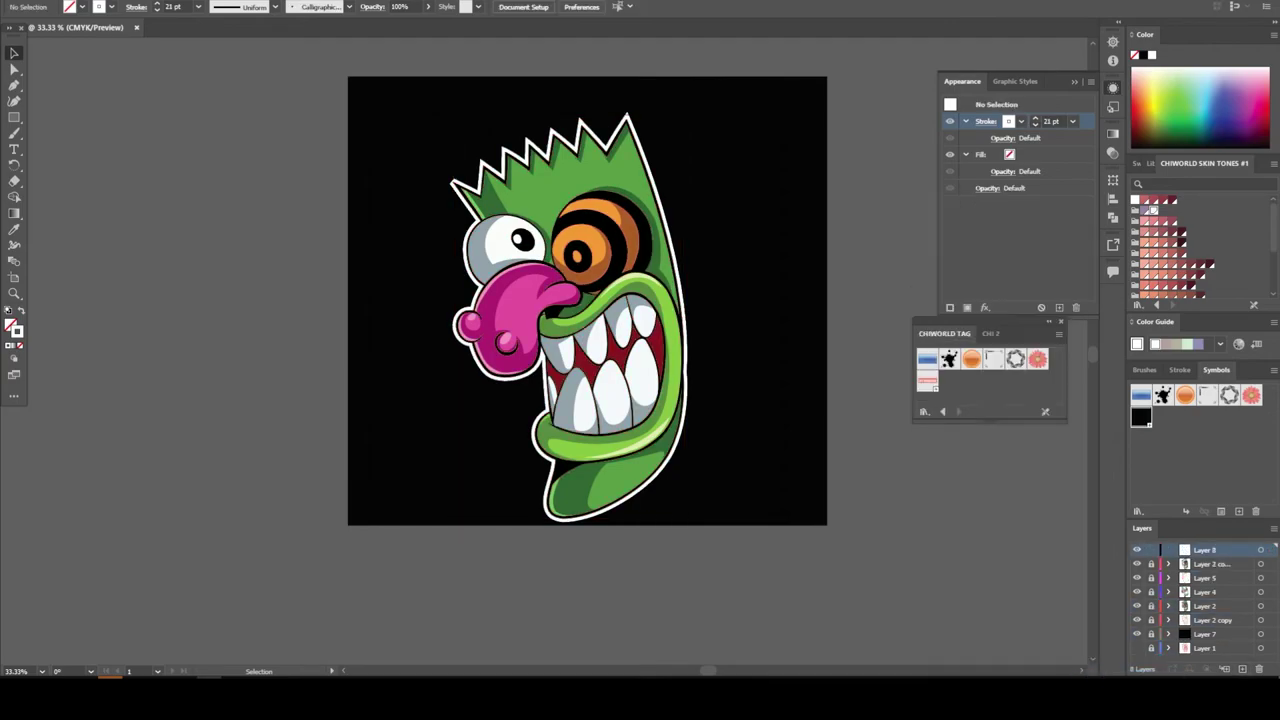
{"action": "mouse_move", "coordinate": [927, 380]}
{"action": "left_mouse_down"}
{"action": "mouse_move", "coordinate": [520, 370]}
{"action": "mouse_move", "coordinate": [522, 465]}
{"action": "left_mouse_up"}
{"action": "key", "text": "ctrl+shift+a"}
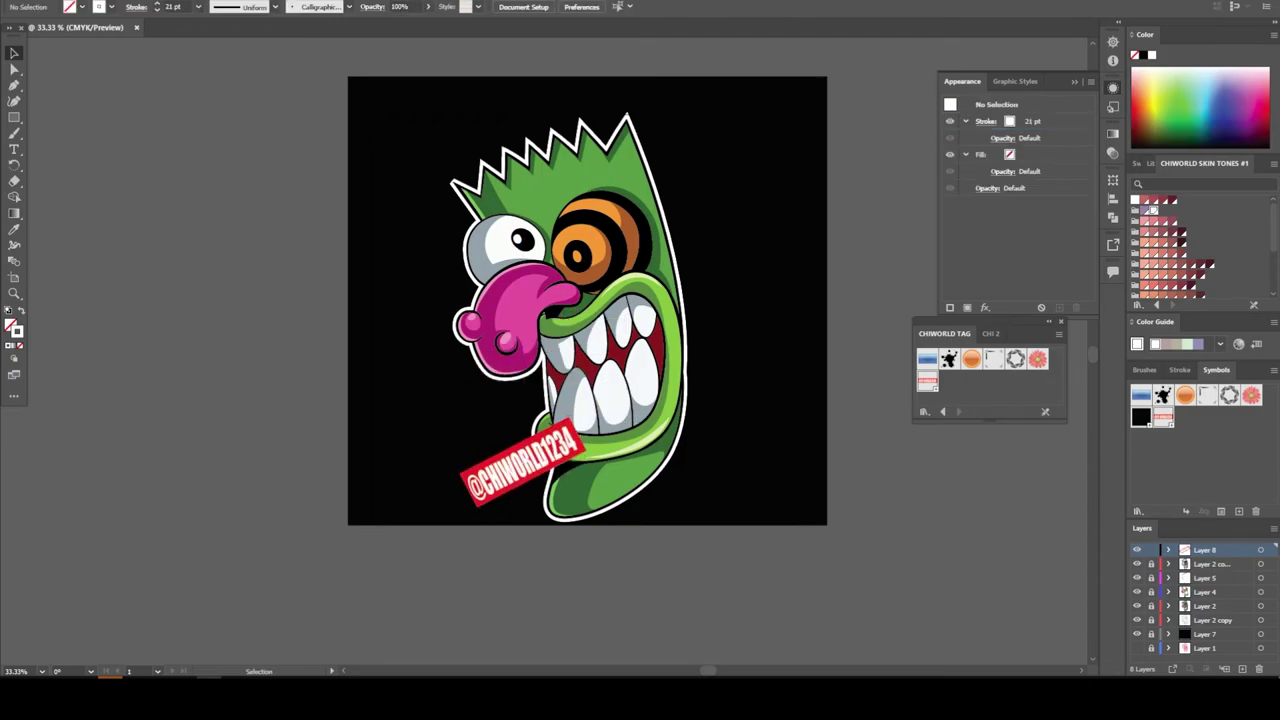
Add the CHI 2 # symbol and white (ffffff) 33 top right, then start a PNG export.
{"action": "left_click", "coordinate": [924, 411]}
{"action": "left_click", "coordinate": [1120, 646]}
{"action": "left_click_drag", "start_coordinate": [950, 380], "coordinate": [683, 136]}
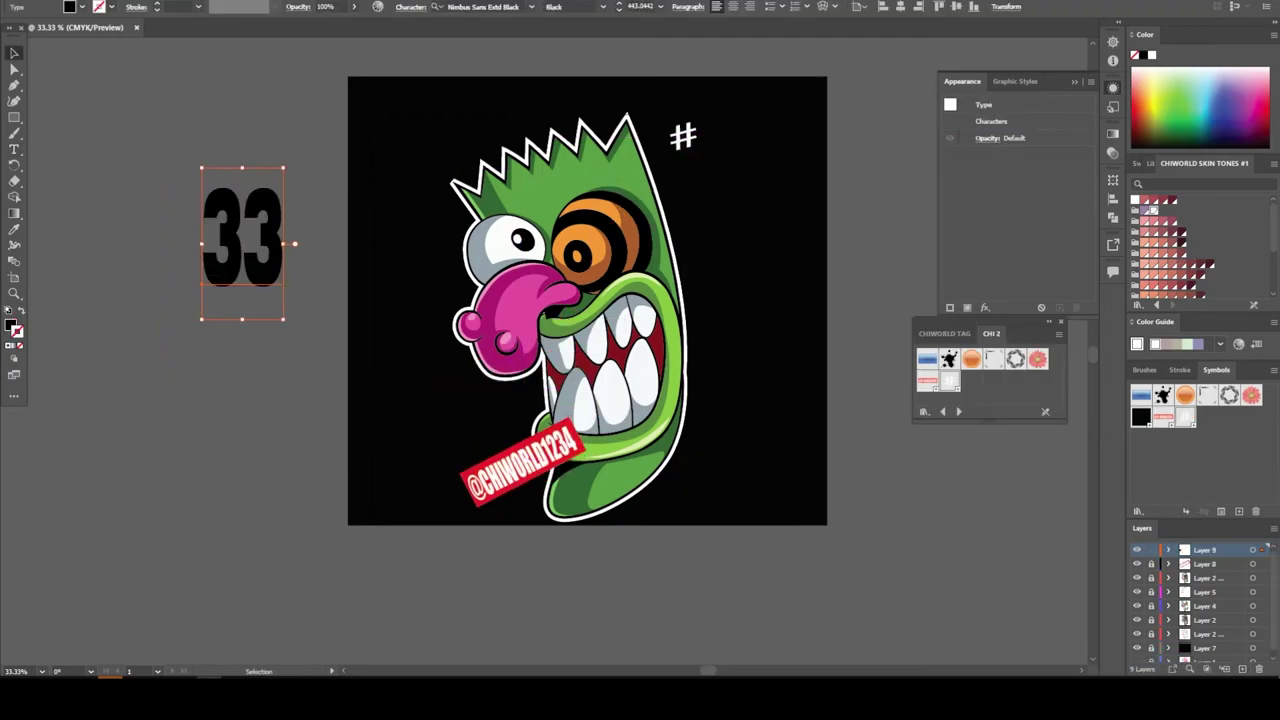
{"action": "double_click", "coordinate": [12, 326]}
{"action": "type", "text": "ffffff"}
{"action": "key", "text": "Return"}
{"action": "left_click_drag", "start_coordinate": [242, 240], "coordinate": [731, 155]}
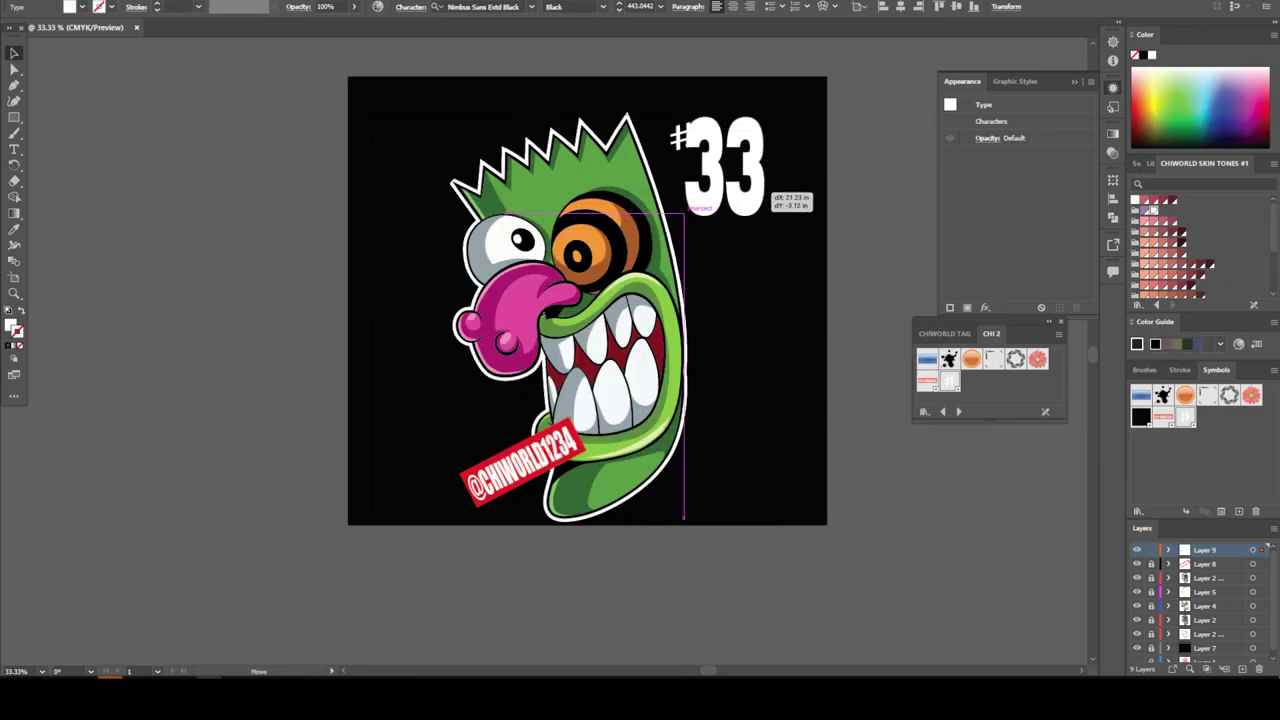
{"action": "key", "text": "ctrl+shift+a"}
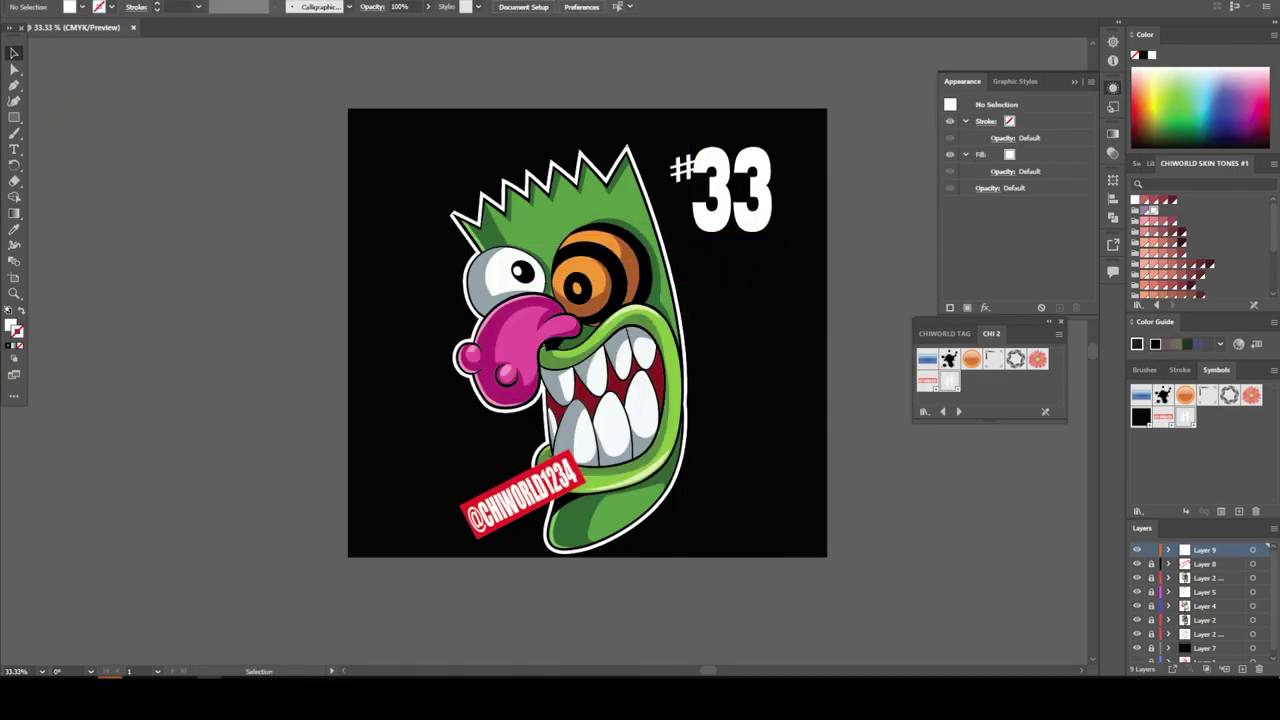
{"action": "key", "text": "alt+f"}
{"action": "left_click", "coordinate": [300, 254]}
Accept the export settings and High 300 ppi PNG options to save the PNG.
{"action": "key", "text": "Return"}
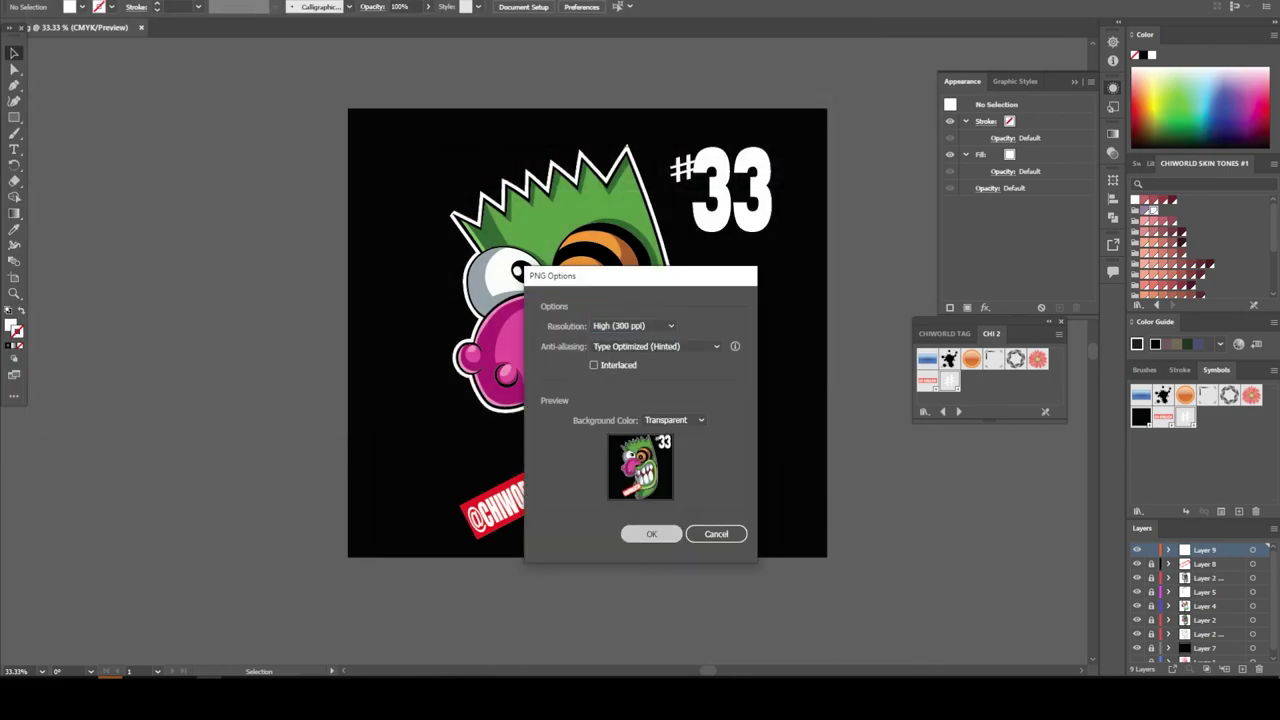
{"action": "key", "text": "Return"}
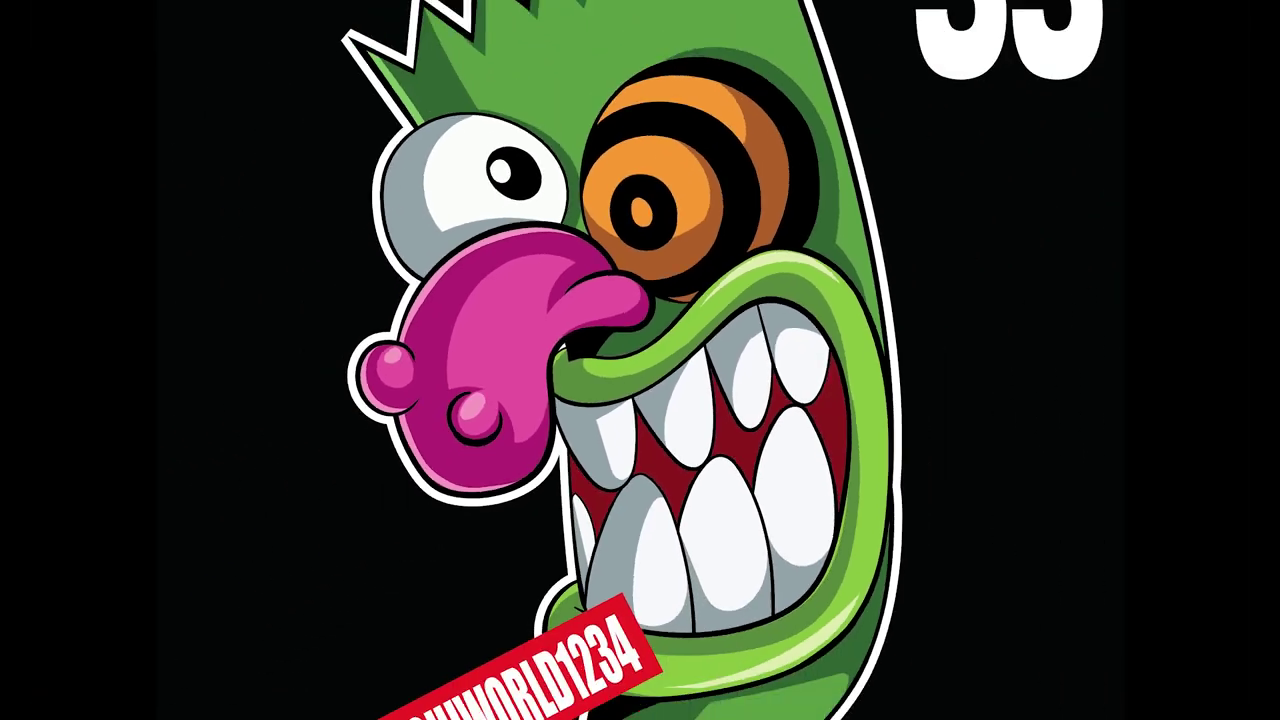